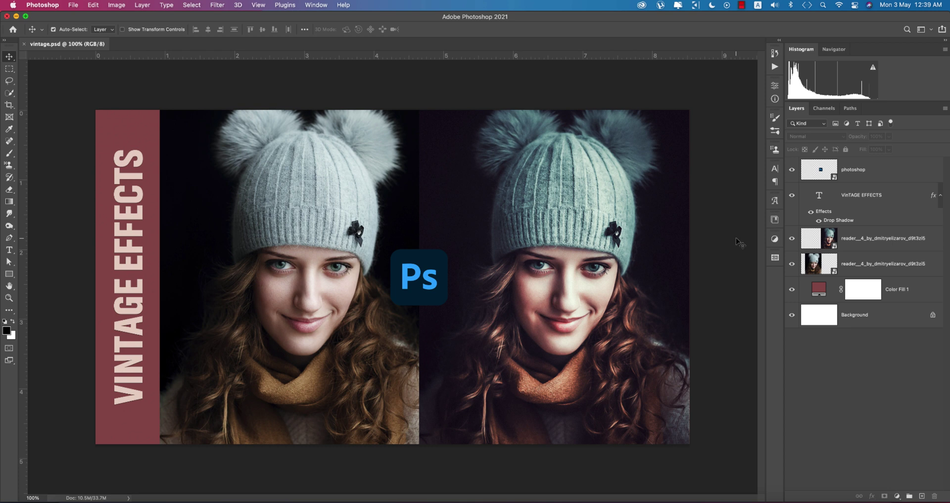
Select the right-hand portrait layer in the vintage comparison, then clear the layer selection
left_click(352, 282)
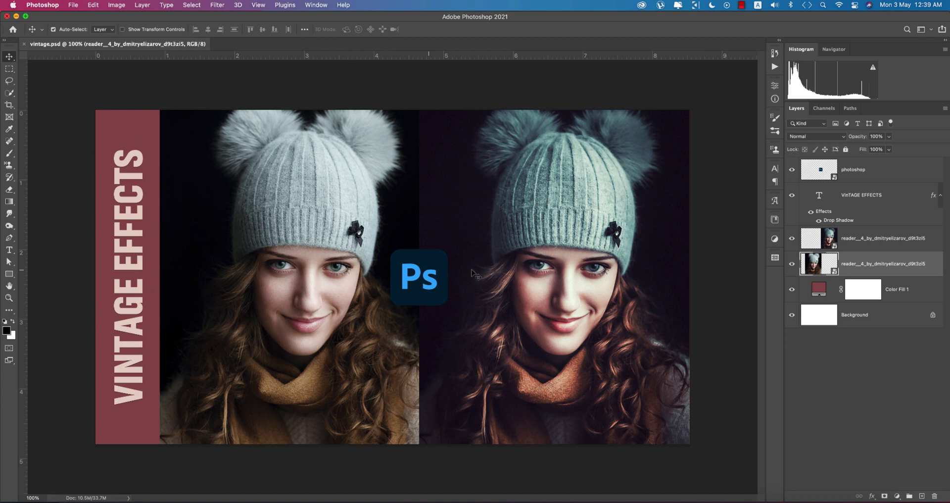
left_click(563, 271)
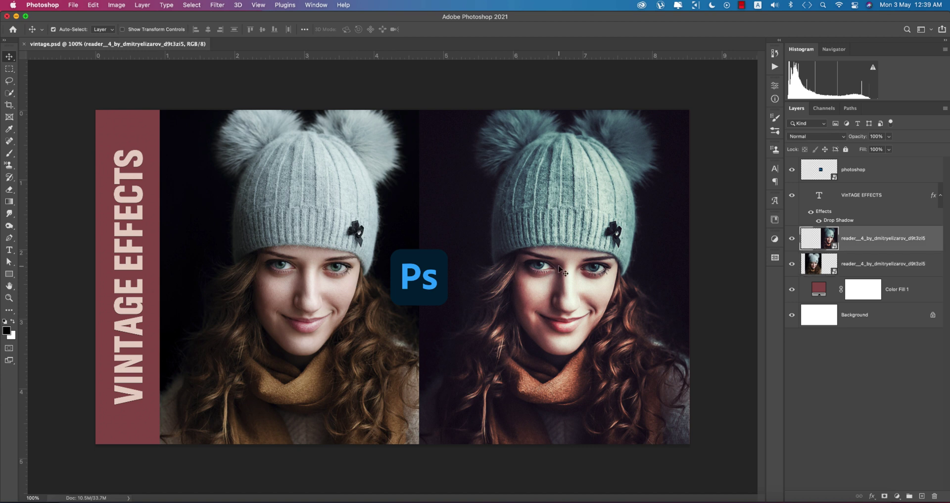
left_click(718, 260)
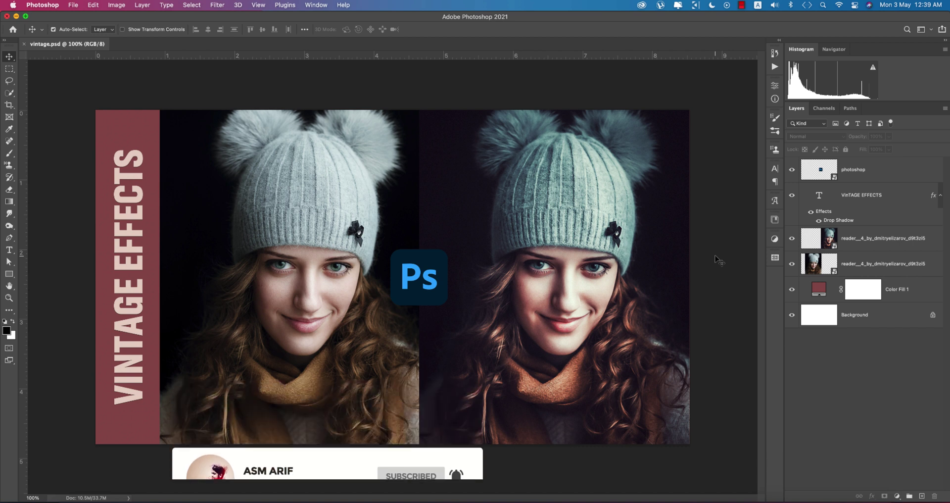
Open the knit-hat portrait photo from the Home screen's recent files
left_click(13, 29)
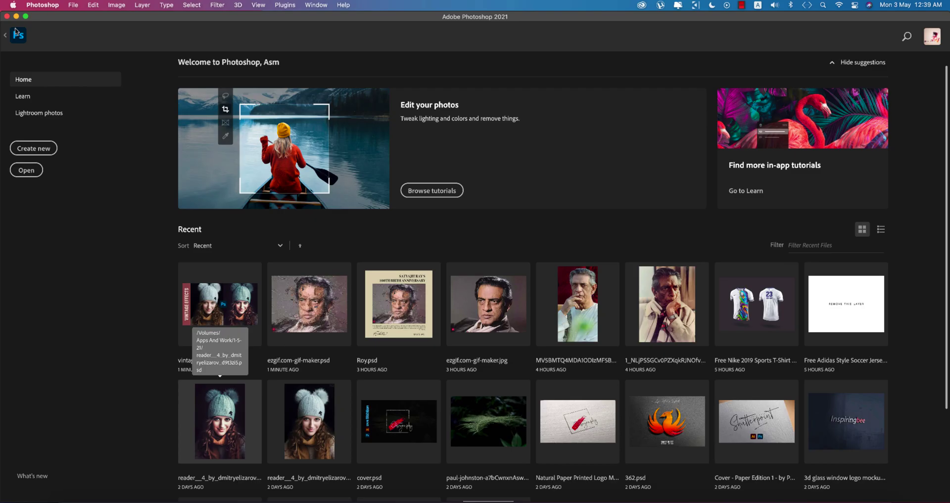
scroll(447, 354, "down", 2)
left_click(309, 384)
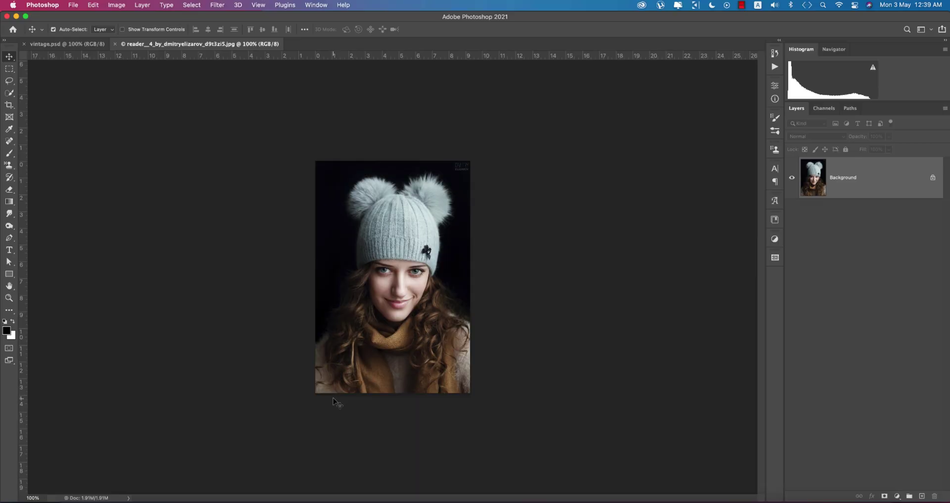
Fit the photo to the window and duplicate the Background as Layer 1
key("super+0")
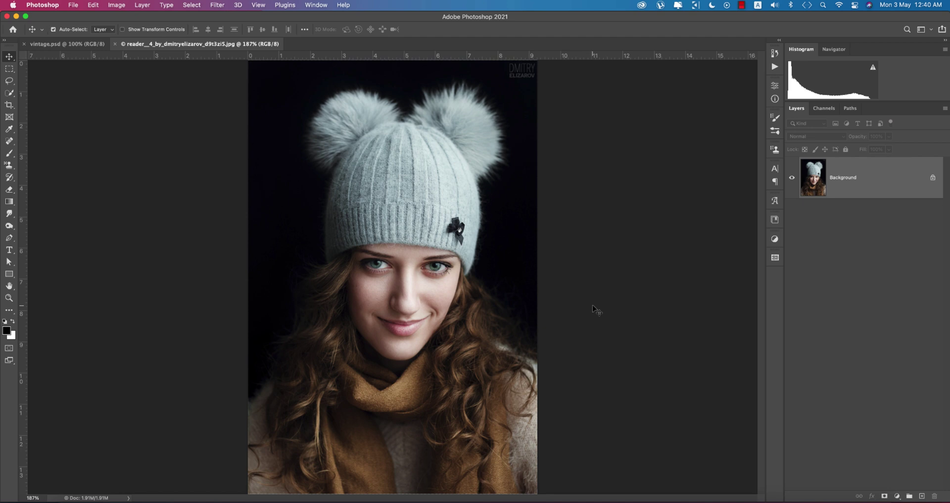
key("super+j")
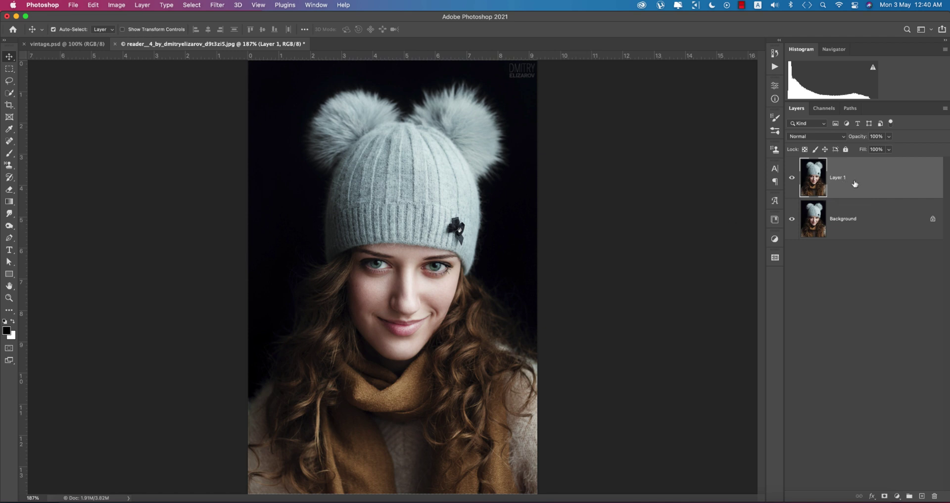
left_click(221, 8)
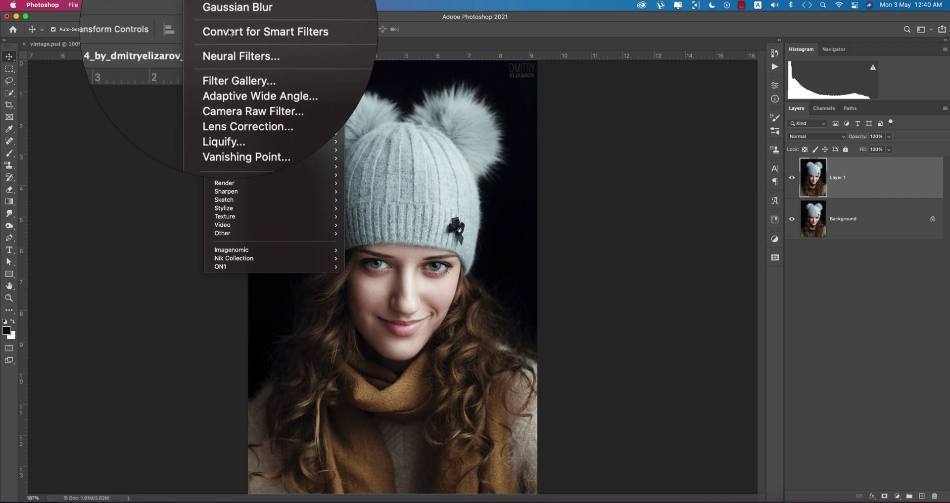
Launch the Camera Raw Filter on Layer 1
left_click(232, 75)
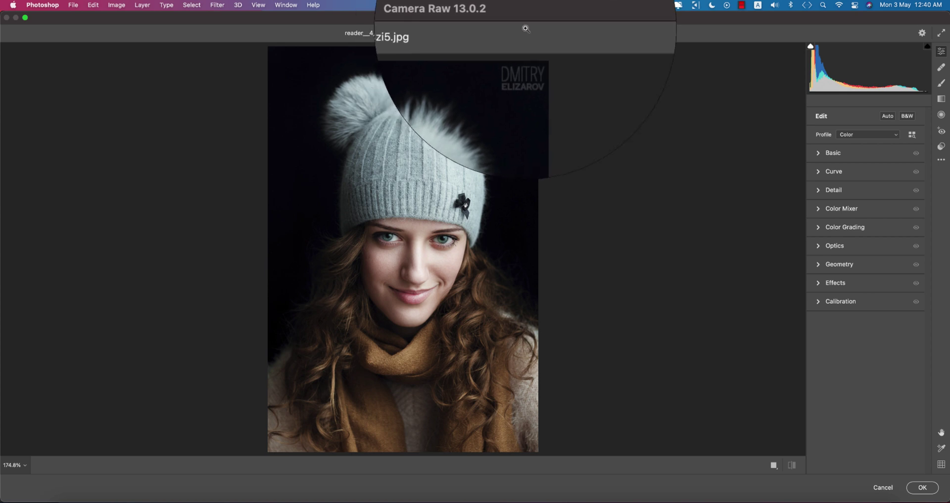
left_click(847, 226)
left_click(848, 225)
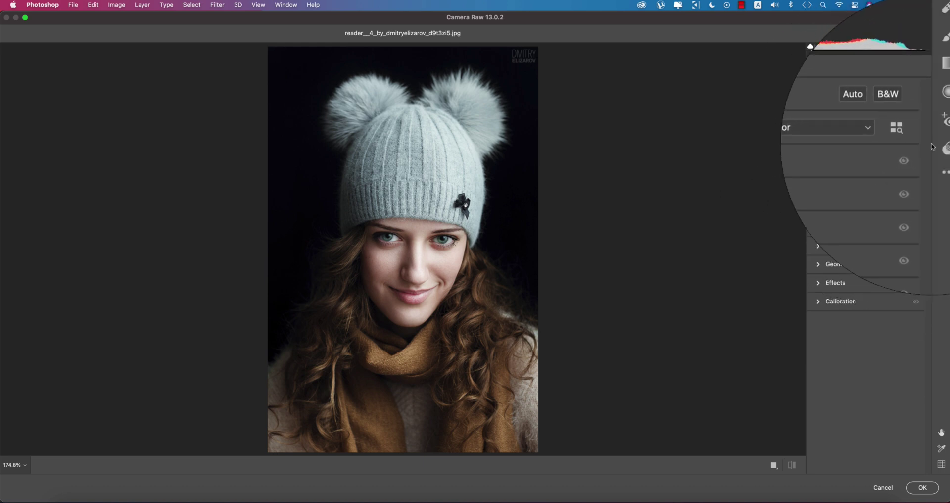
Load the vintage.xmp settings file from the 1-5-21 folder
left_click(942, 160)
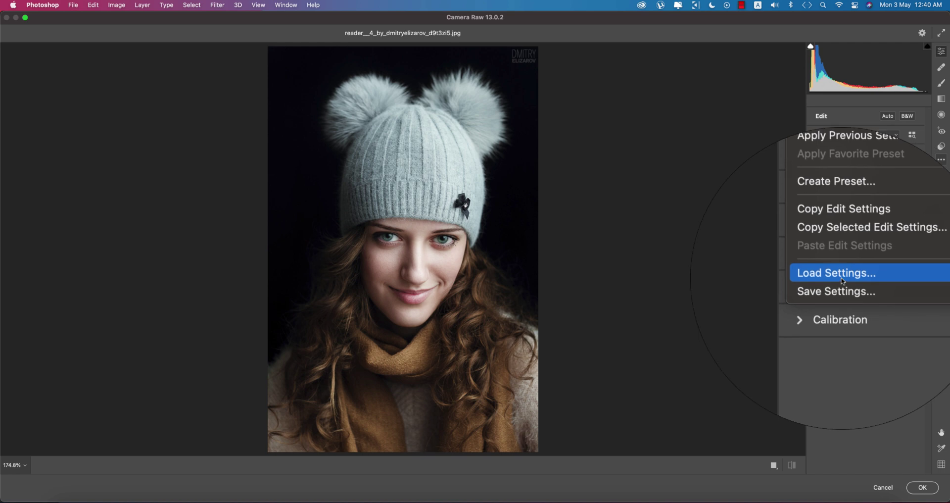
left_click(847, 274)
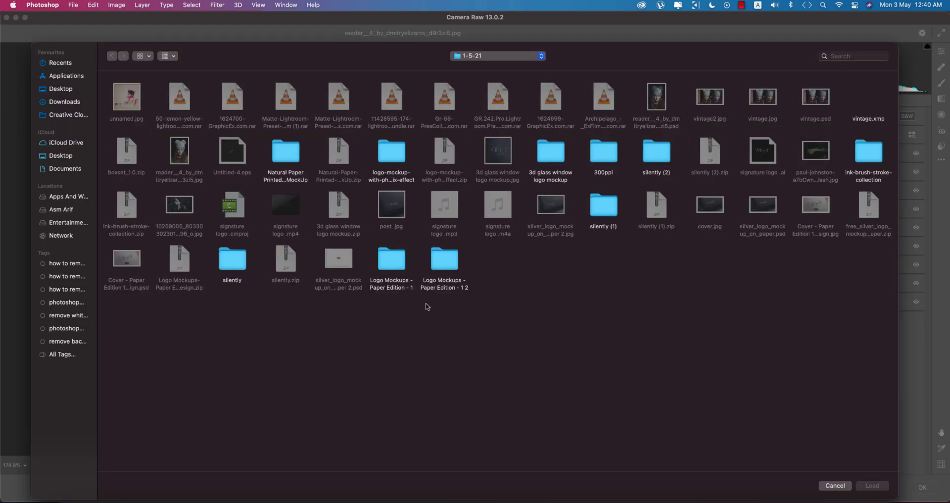
left_click(69, 197)
double_click(130, 110)
left_click(864, 122)
left_click(869, 487)
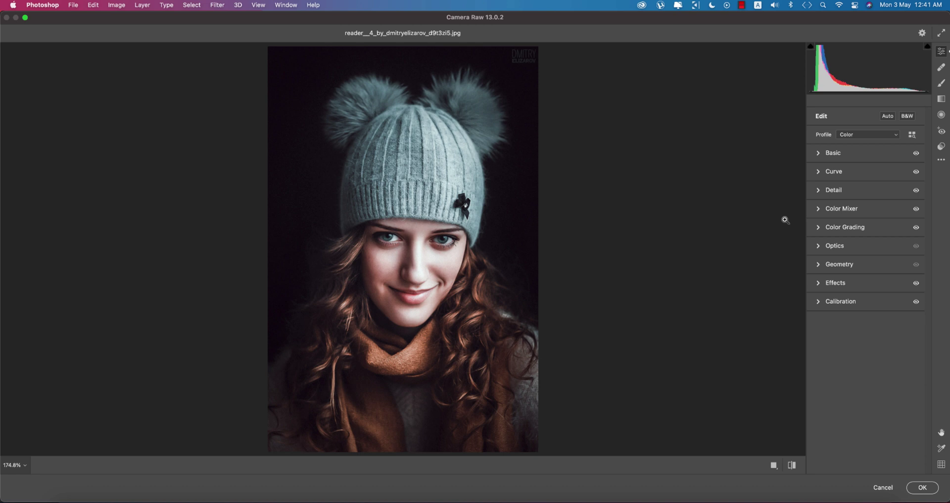
In Basic, keep Temperature at -9, set Exposure -0.20 and Contrast +6
left_click(820, 158)
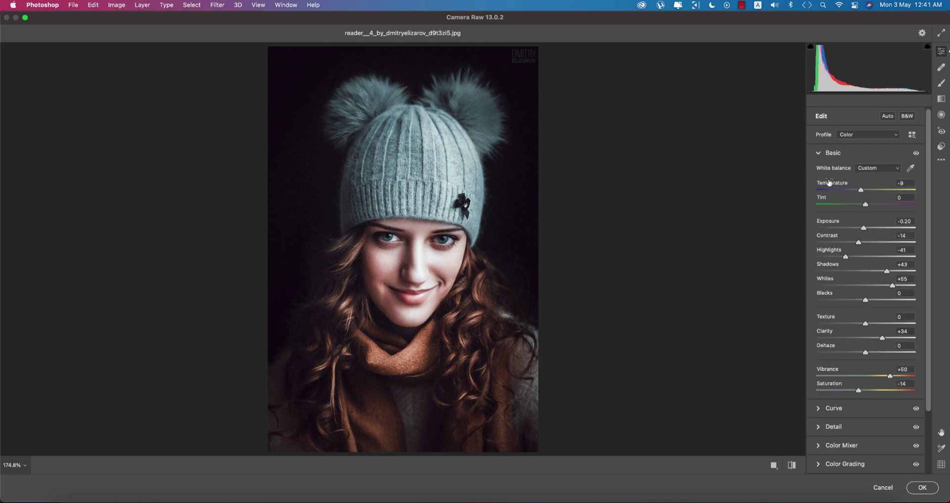
left_click(903, 181)
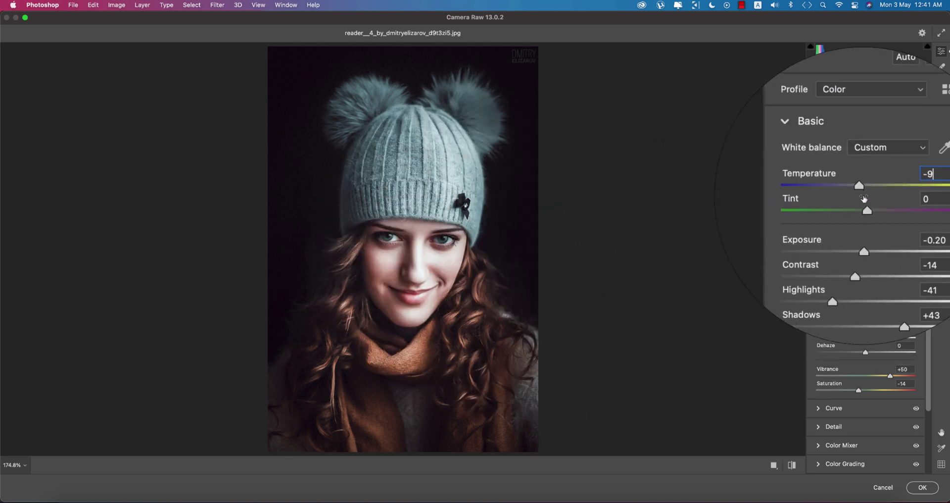
left_click_drag(861, 191, 879, 192)
key("super+z")
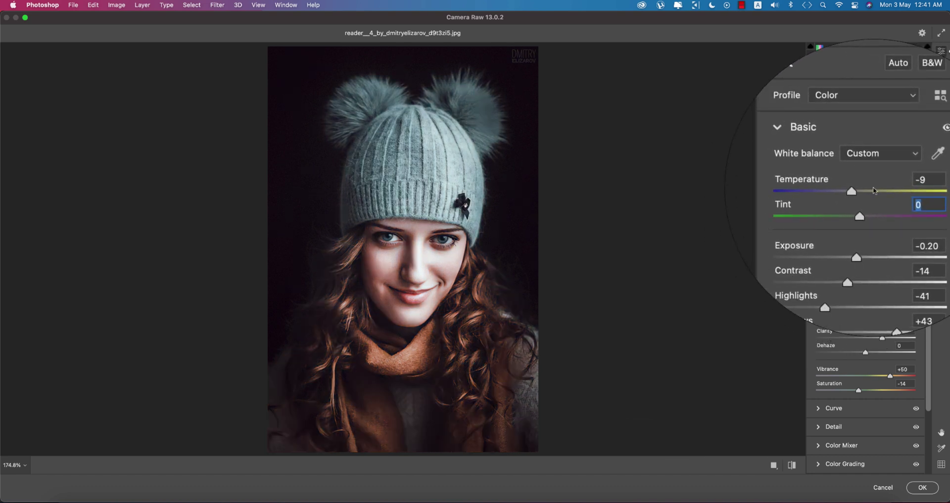
left_click(930, 179)
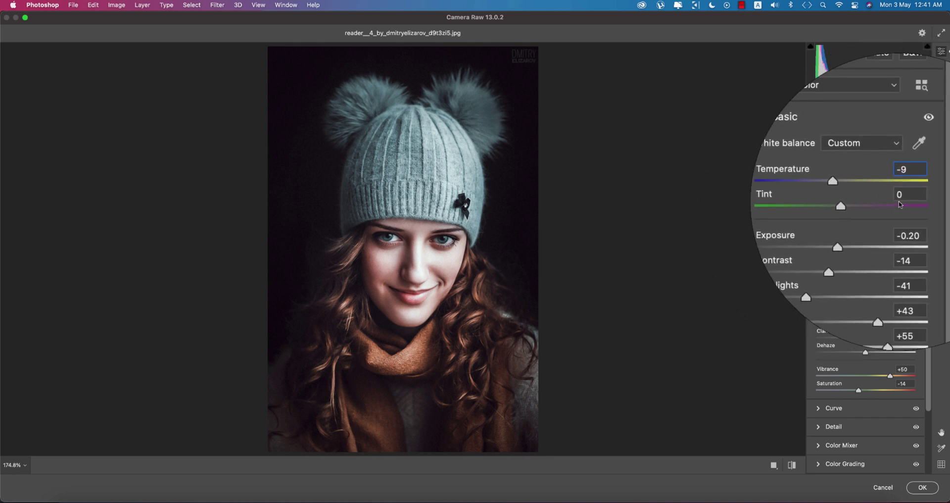
key("Tab")
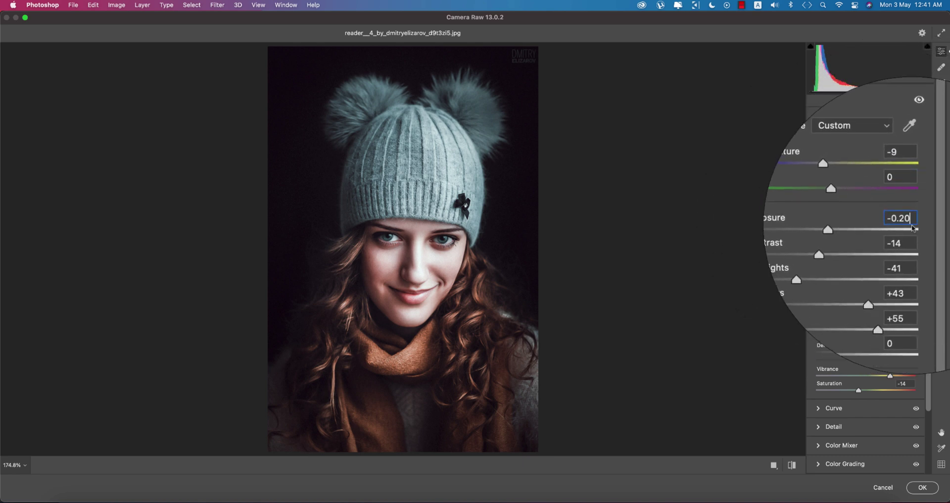
key("Tab")
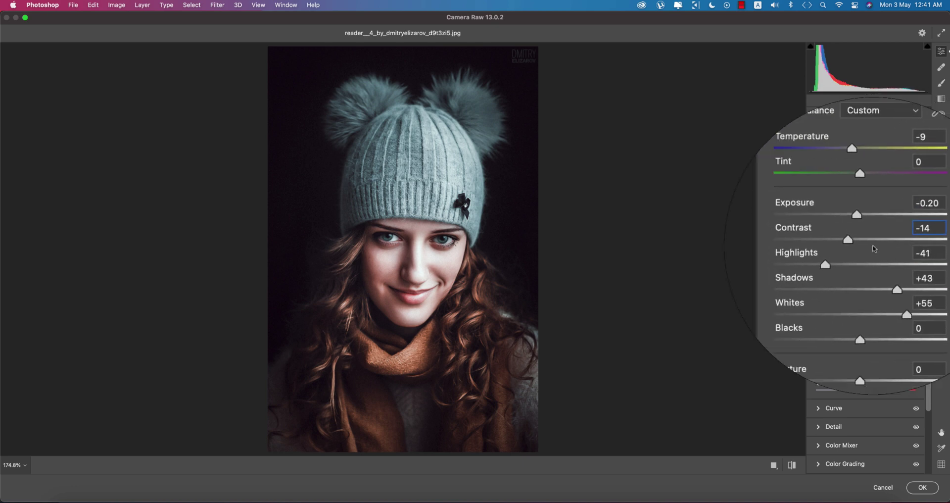
mouse_move(859, 243)
left_mouse_down()
mouse_move(882, 245)
mouse_move(867, 246)
left_mouse_up()
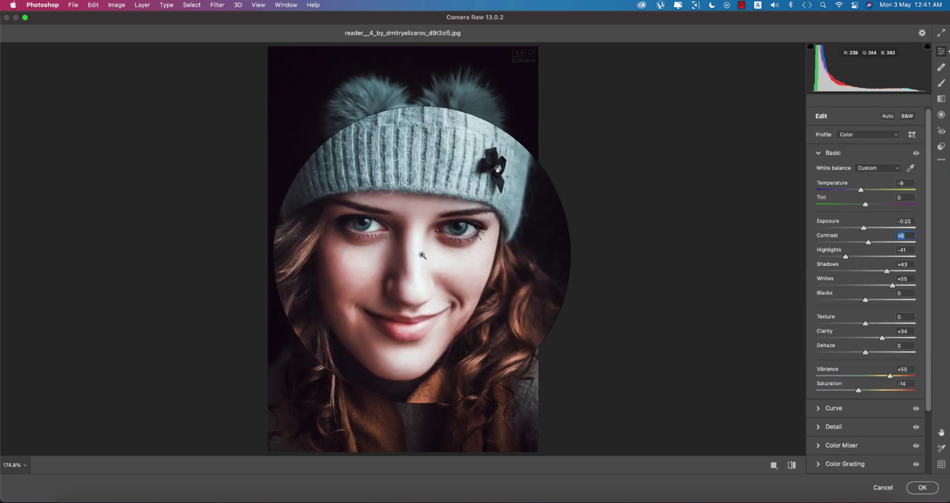
Lower Highlights, then set Vibrance +50 and Saturation -14
left_click(905, 250)
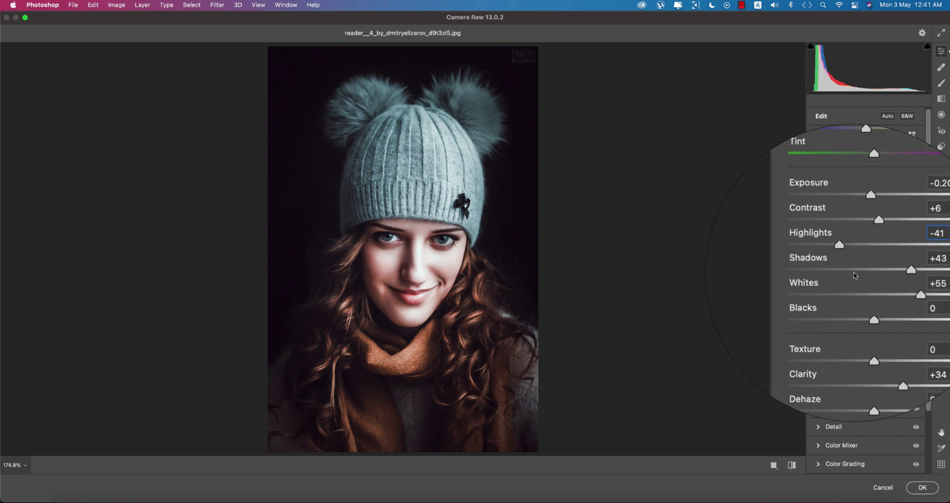
left_click_drag(845, 257, 830, 260)
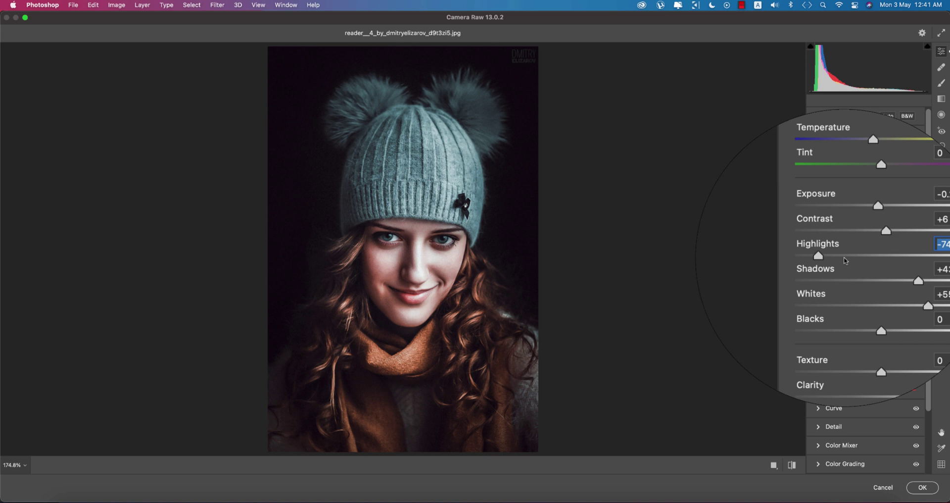
key("Tab")
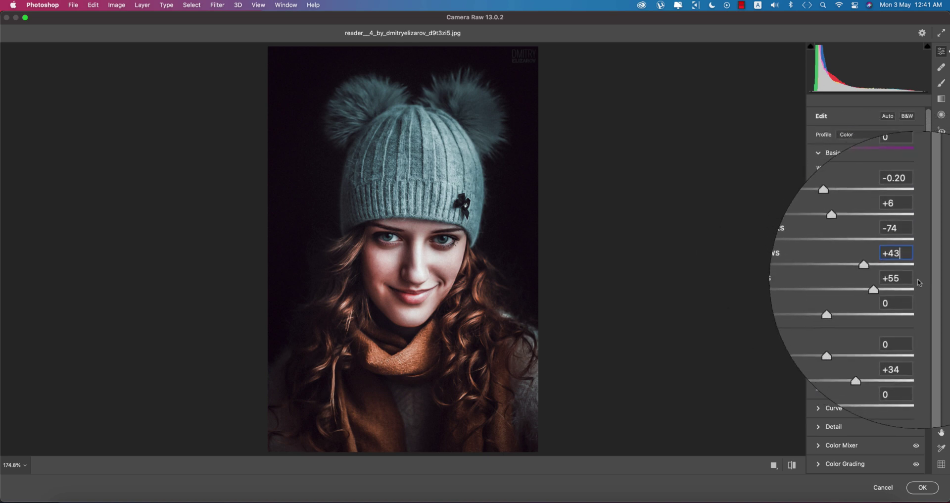
key("Tab")
key("Tab")
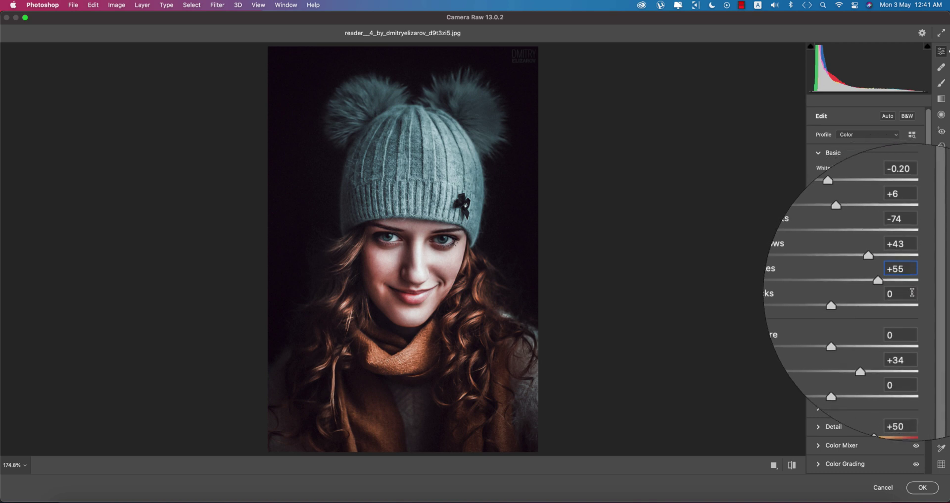
key("Tab")
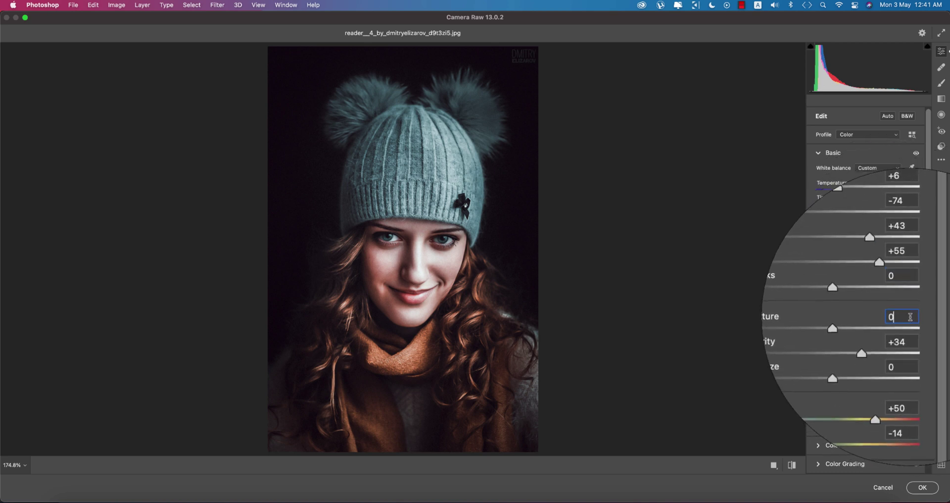
key("Tab")
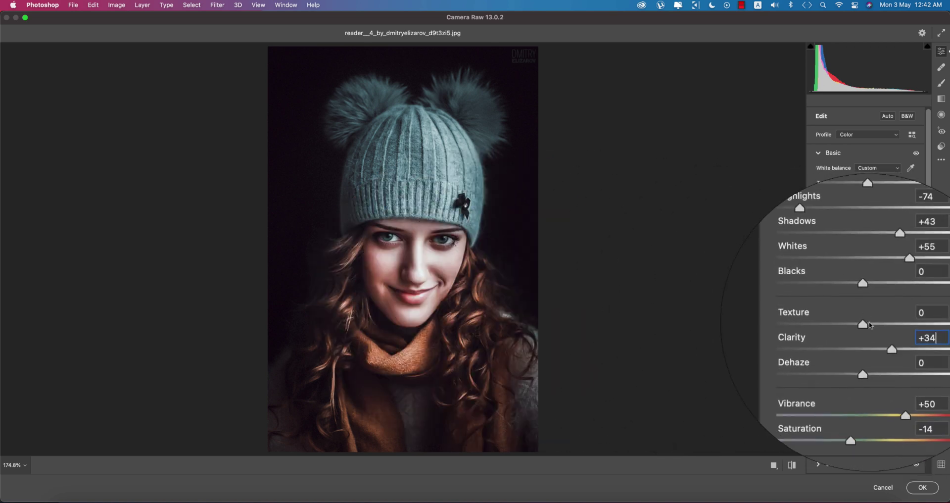
key("Tab")
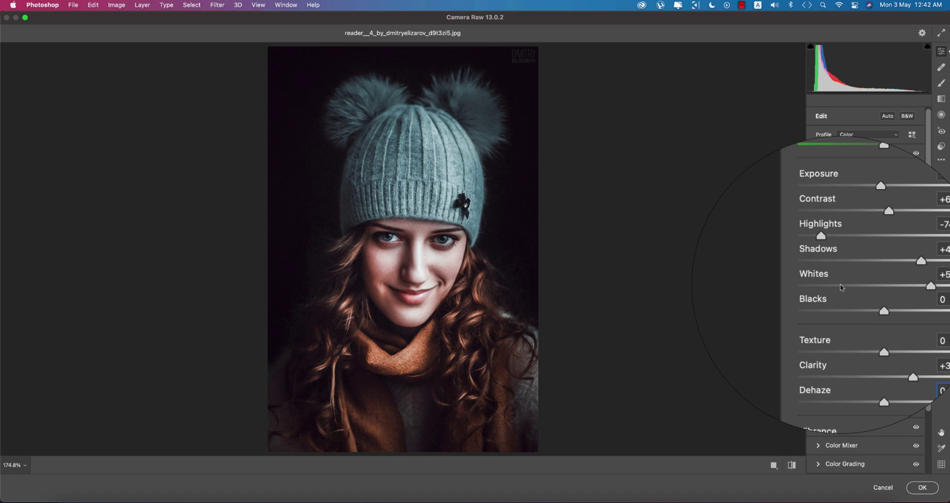
left_click(911, 369)
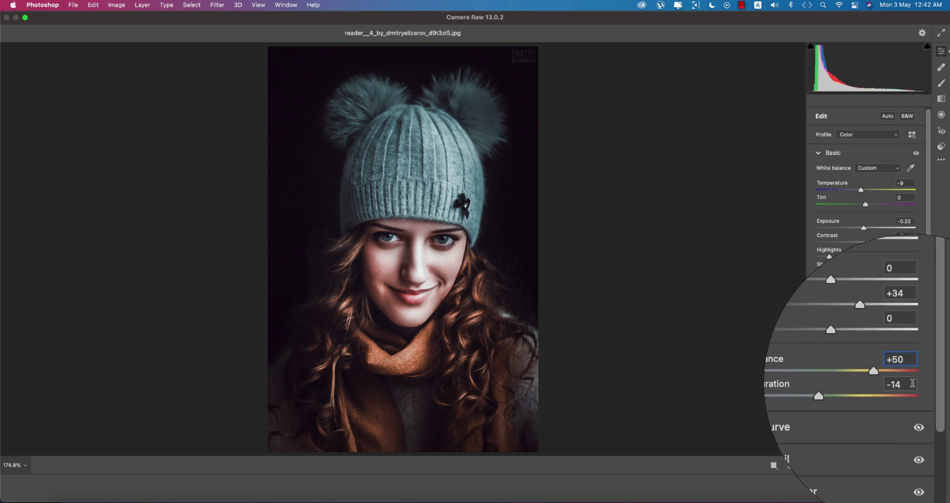
left_click(914, 382)
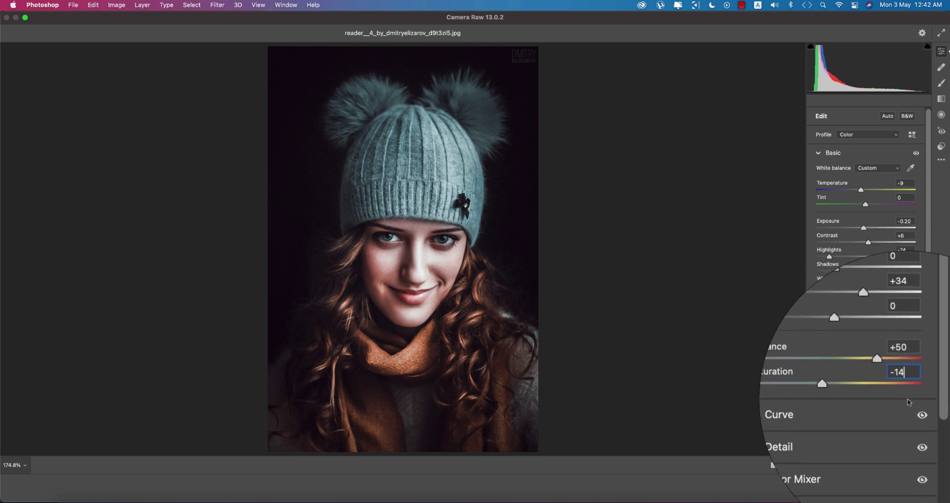
left_click(817, 158)
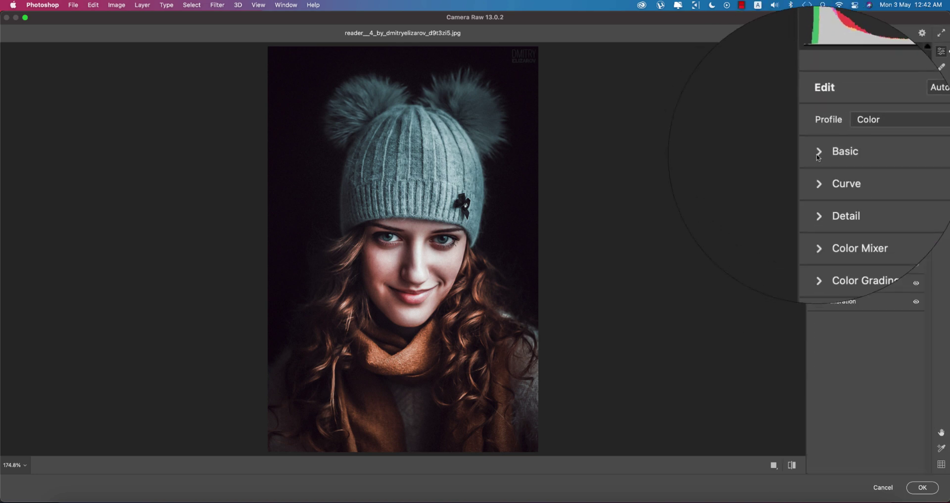
Set curve Shadows to +12 and shape custom Red and Blue channel point curves
left_click(818, 173)
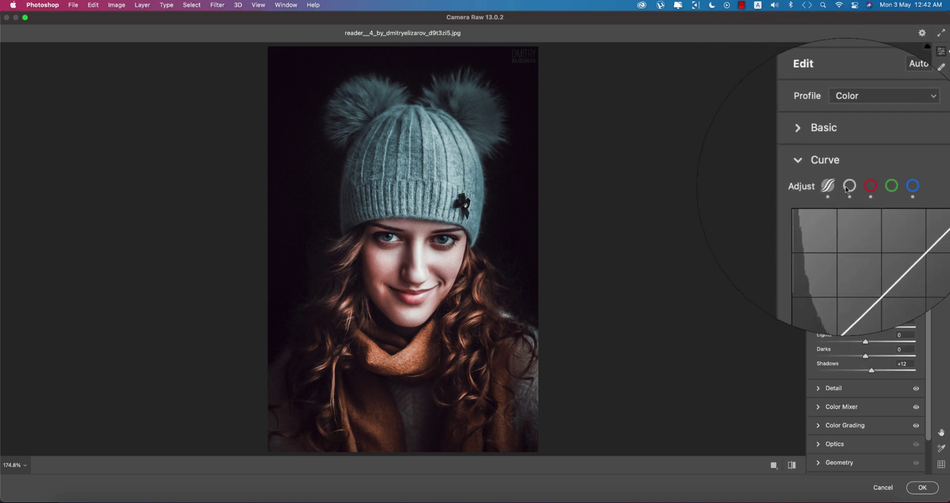
left_click(870, 196)
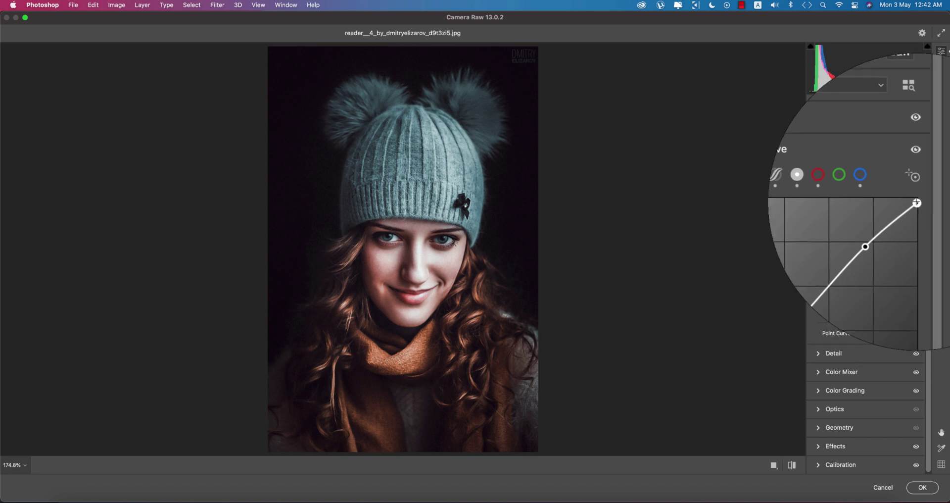
left_click(861, 189)
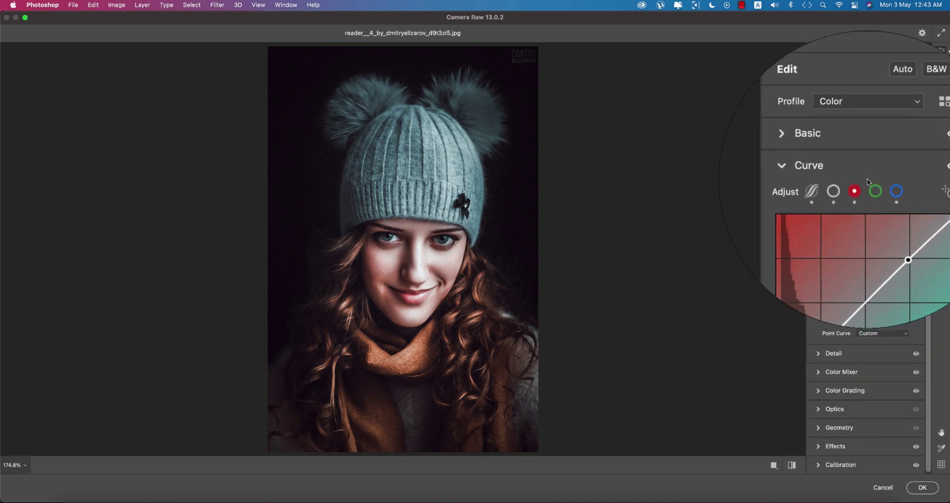
left_click(886, 187)
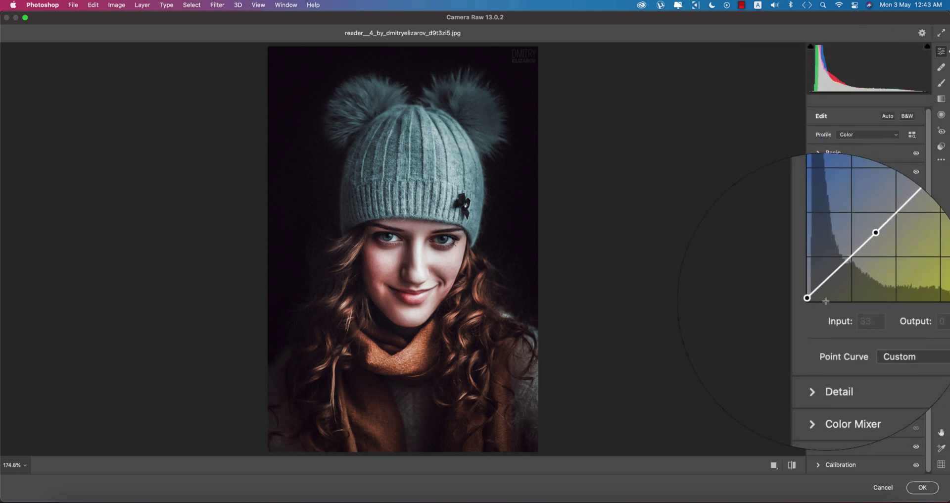
Set Detail Noise Reduction to 31, keeping Sharpening at 0
left_click(819, 177)
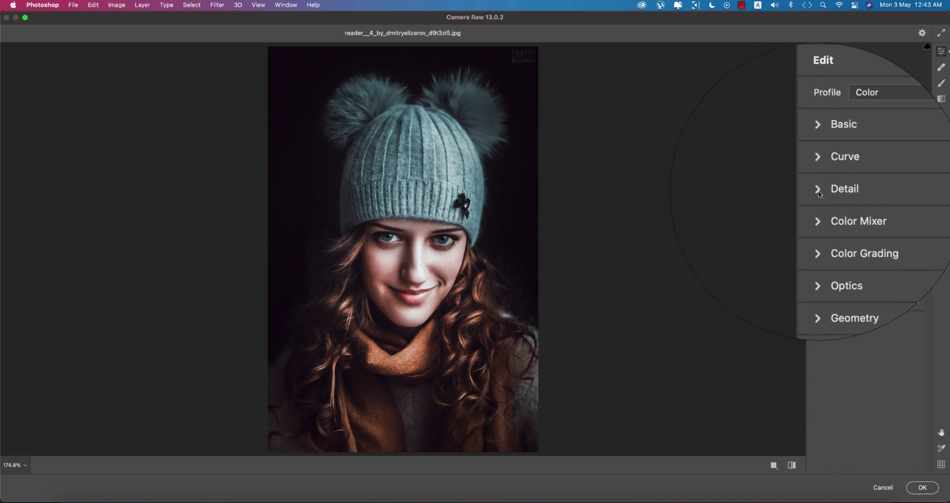
left_click(824, 192)
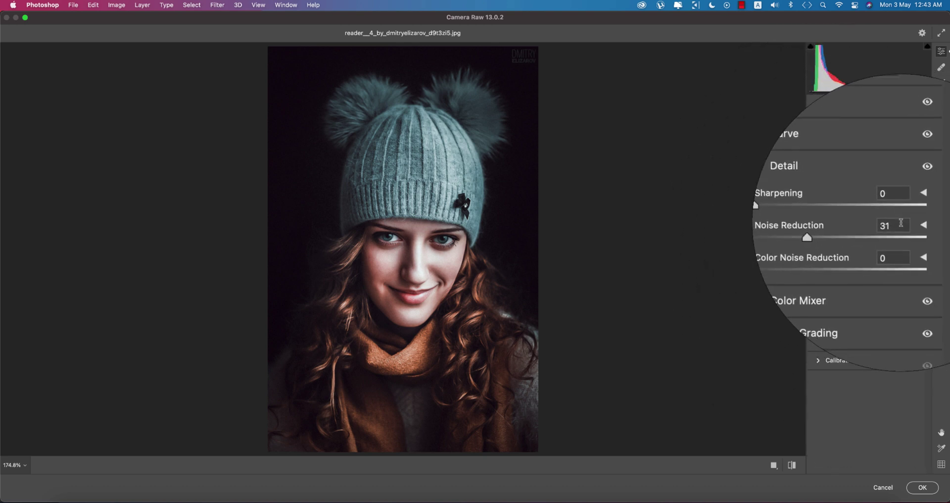
left_click(901, 225)
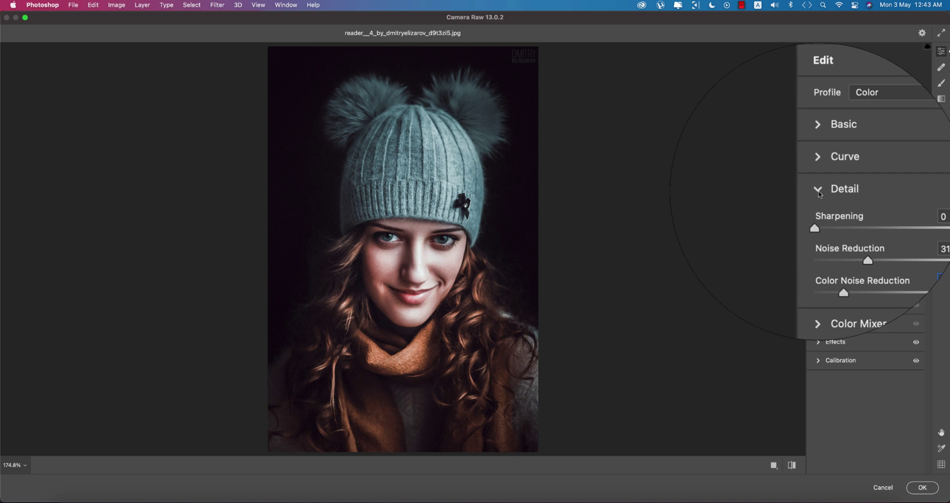
left_click(819, 193)
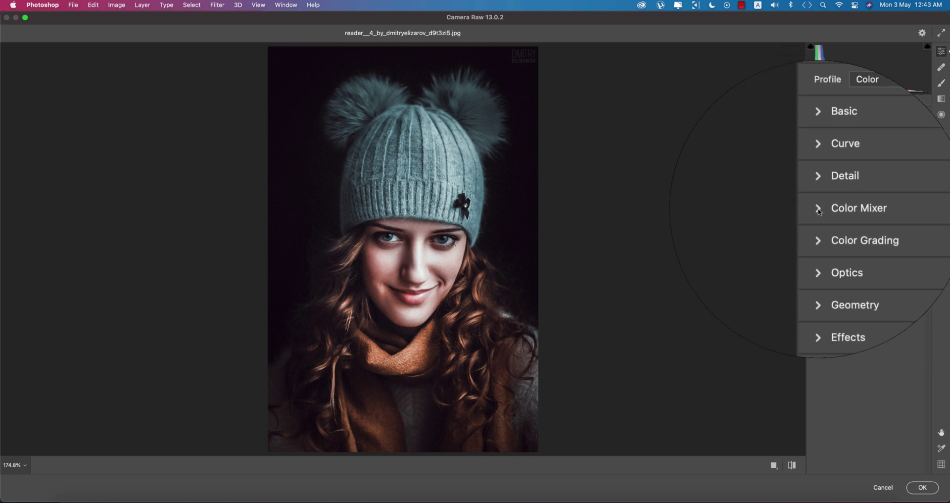
In the Color Mixer, set Hue Yellows -40, Greens -100 and Blues +6
left_click(846, 221)
left_click(850, 241)
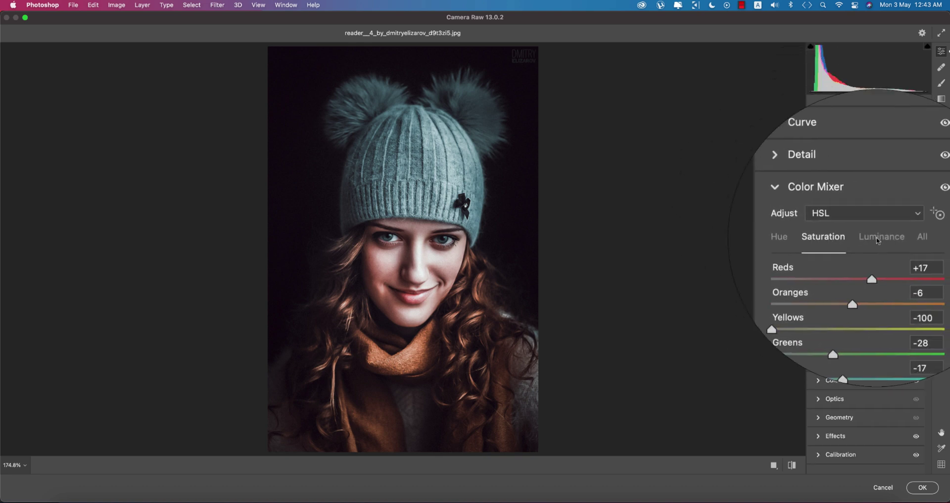
left_click(902, 236)
left_click(821, 238)
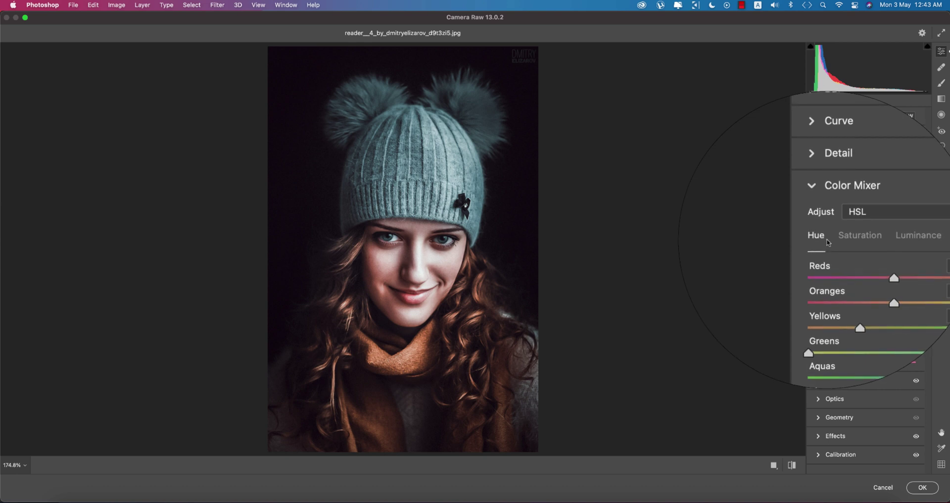
left_click(853, 237)
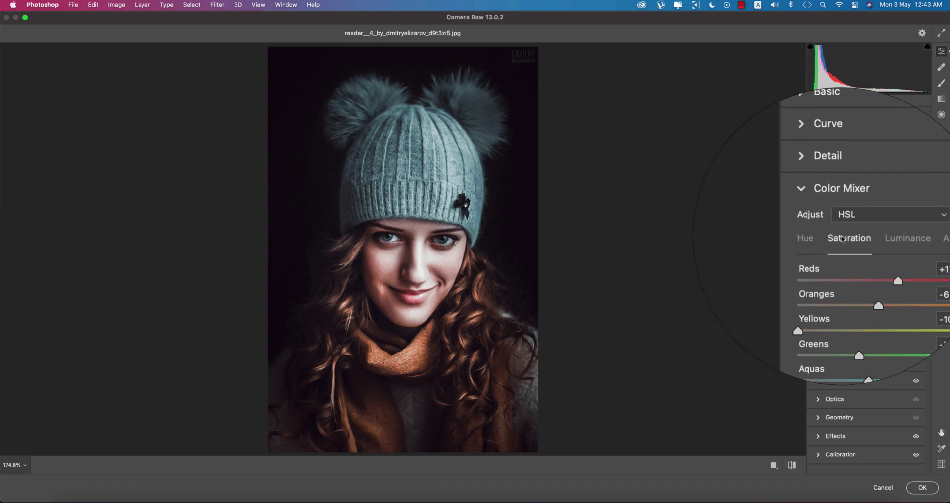
left_click(873, 239)
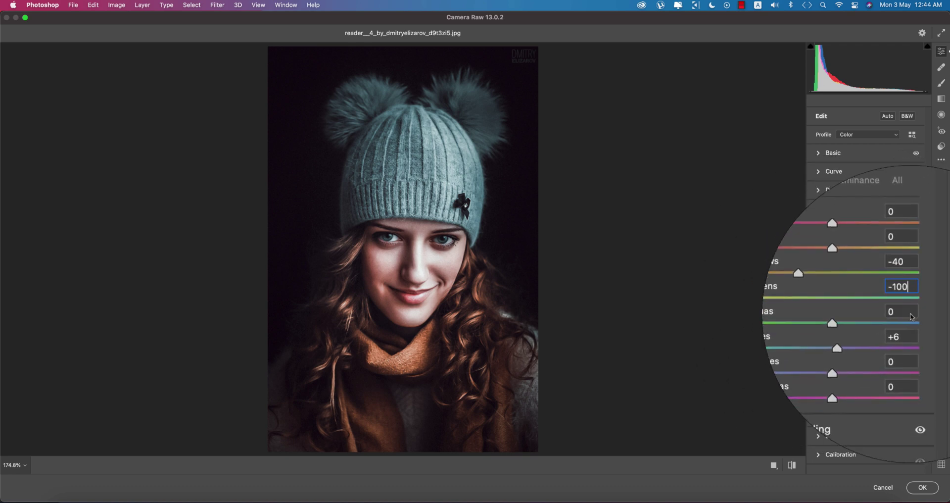
left_click(910, 327)
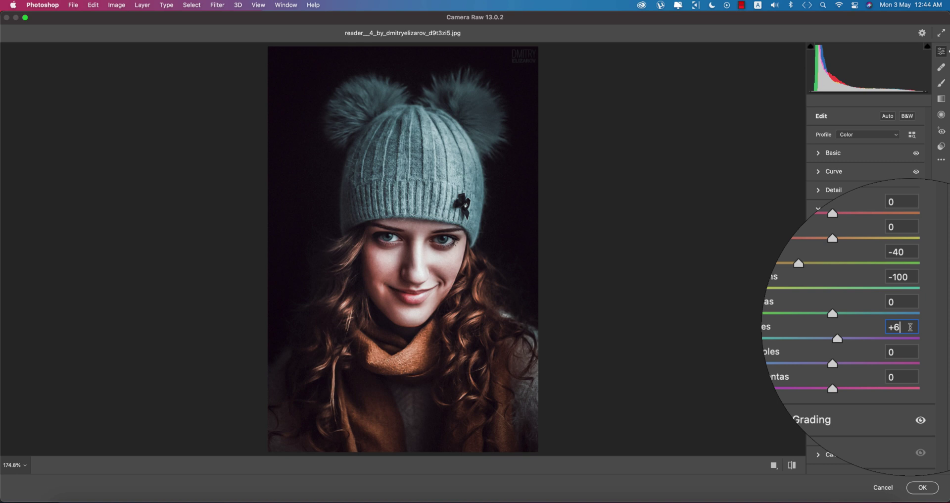
Set Saturation Reds +17, Yellows -100, Blues -71, and Oranges Luminance +40
left_click(850, 238)
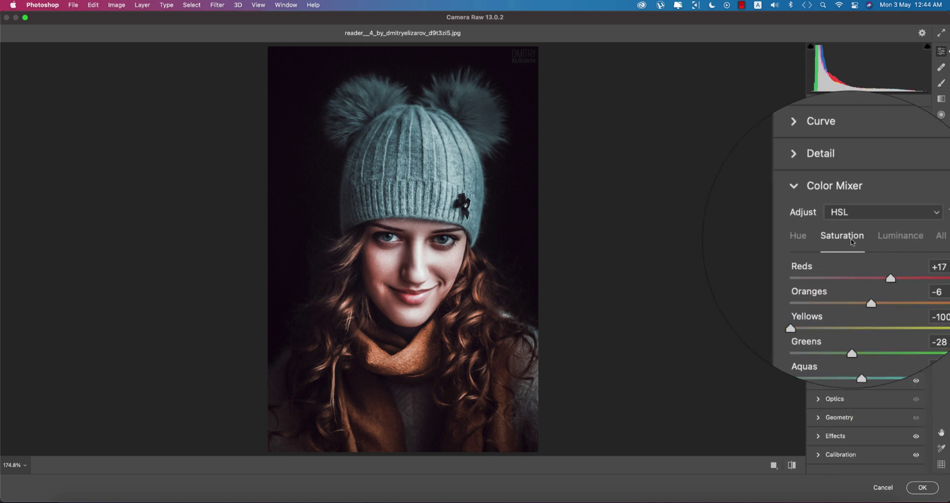
left_click(906, 256)
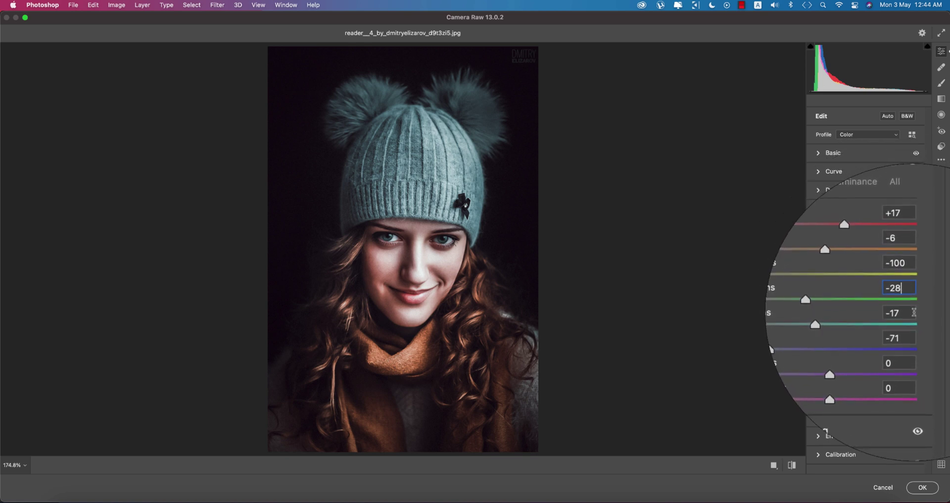
left_click(909, 314)
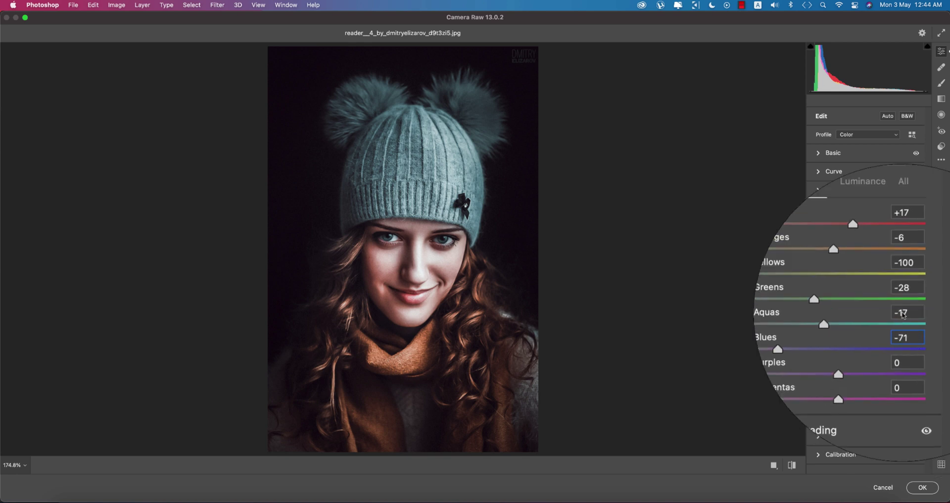
scroll(911, 317, "up", 3)
left_click(874, 206)
left_click(913, 269)
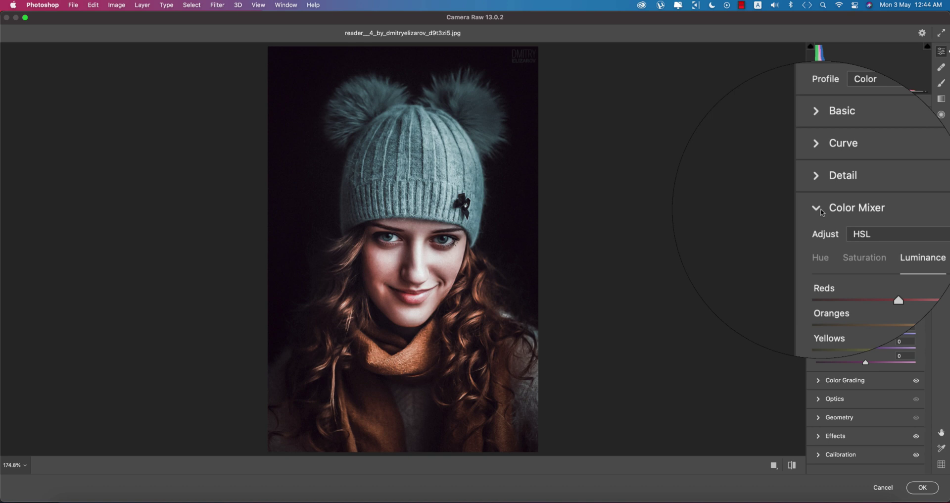
Tint the shadows wheel to hue 209, saturation 8, with Blending 100 and Balance +95
left_click(821, 209)
left_click(819, 229)
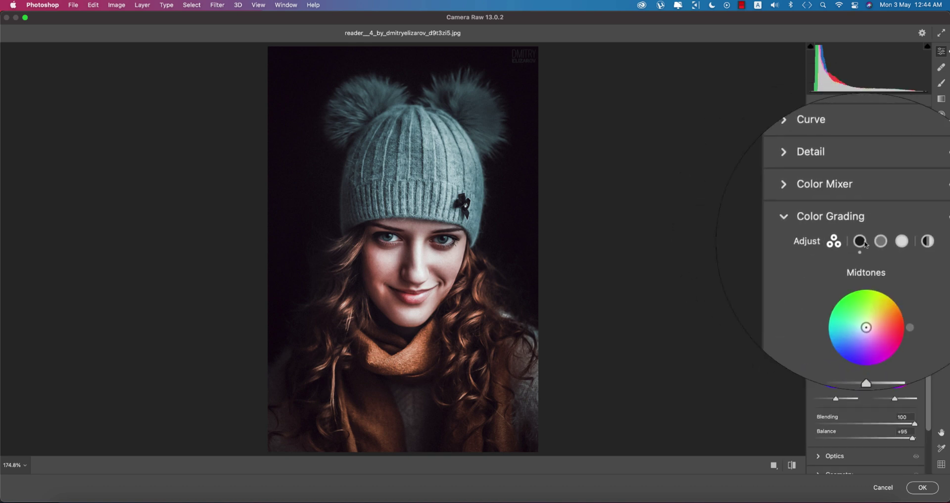
left_click(864, 243)
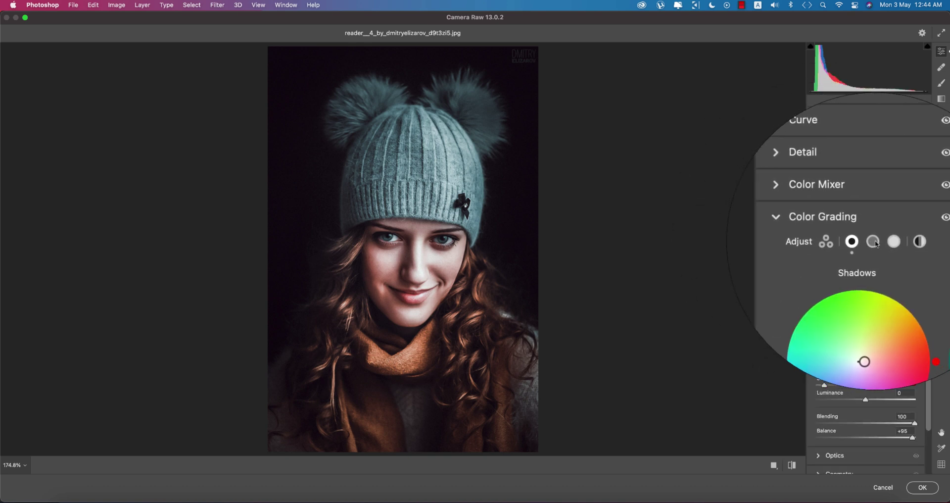
left_click(875, 243)
left_click(846, 241)
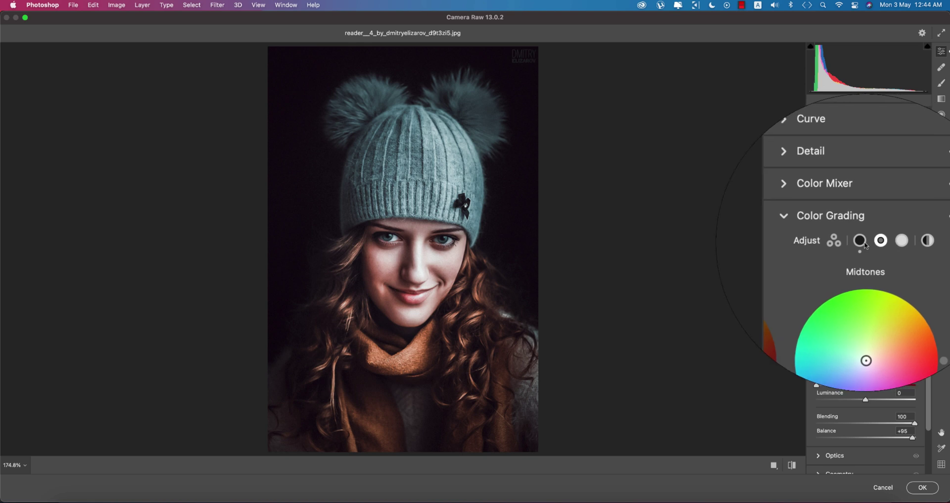
left_click(886, 243)
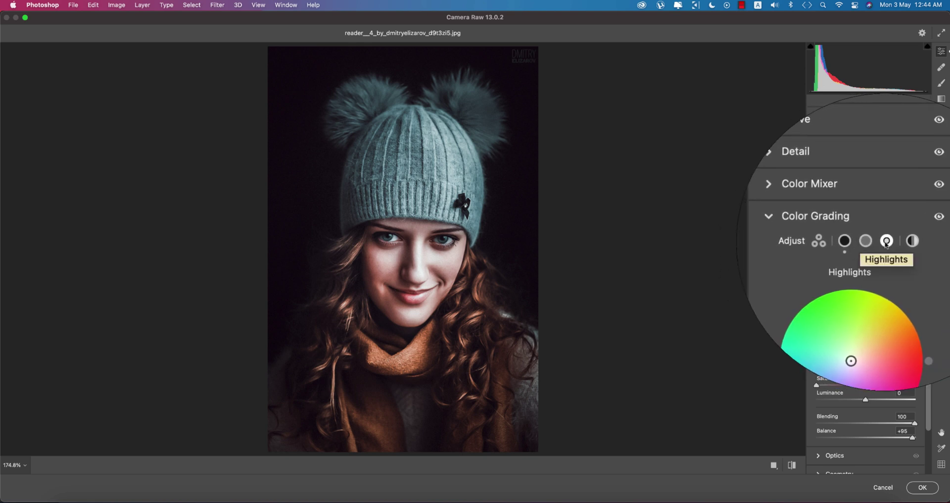
left_click(861, 241)
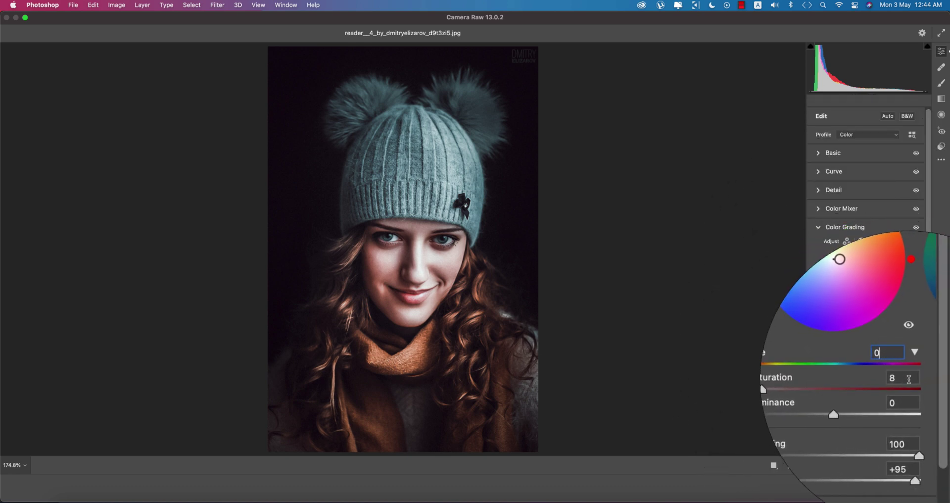
left_click(905, 380)
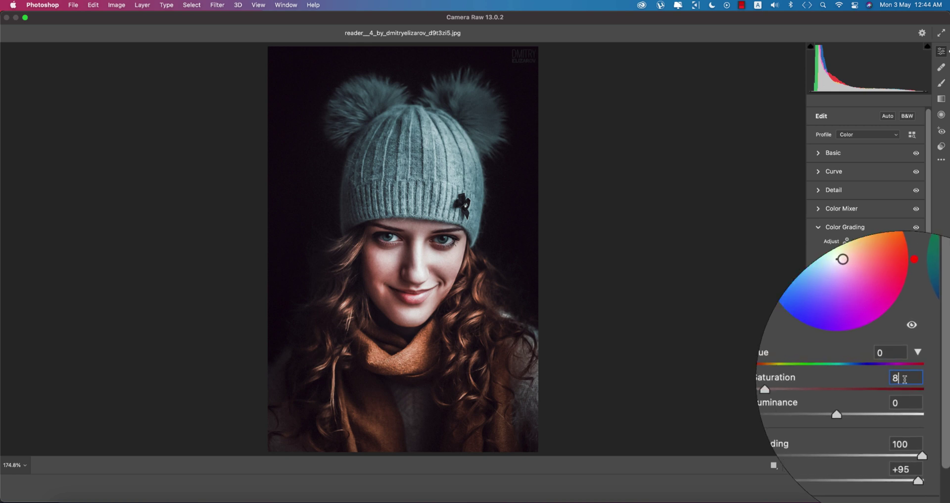
mouse_move(815, 370)
left_mouse_down()
mouse_move(896, 375)
mouse_move(794, 362)
left_mouse_up()
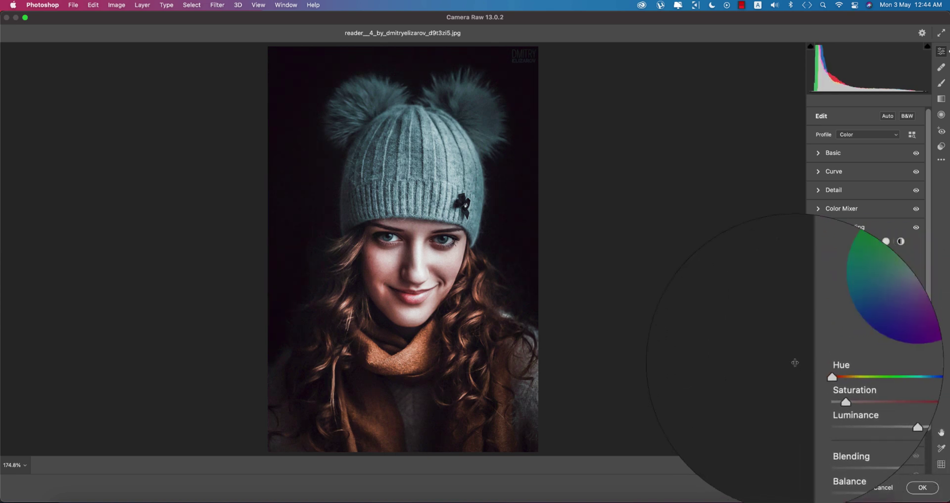
left_click(886, 241)
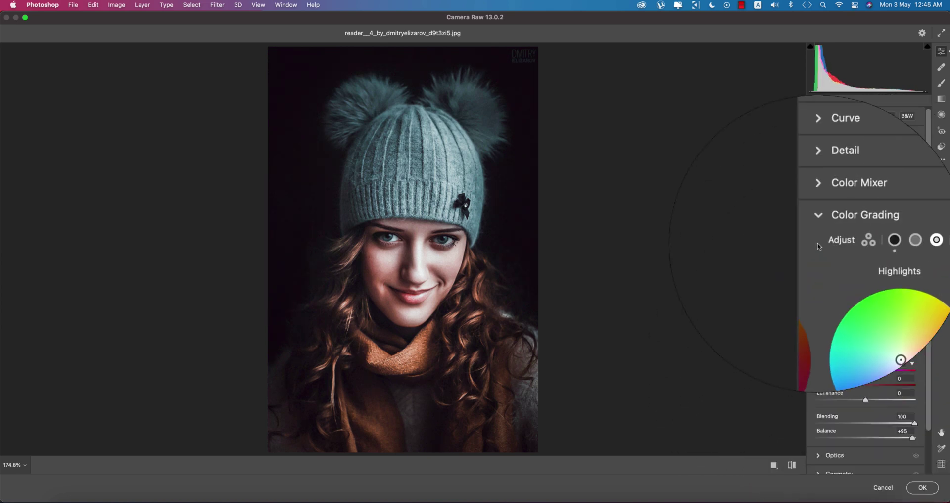
In Effects, set Grain to 10 and Vignetting to -67
left_click(836, 226)
scroll(814, 271, "up", 2)
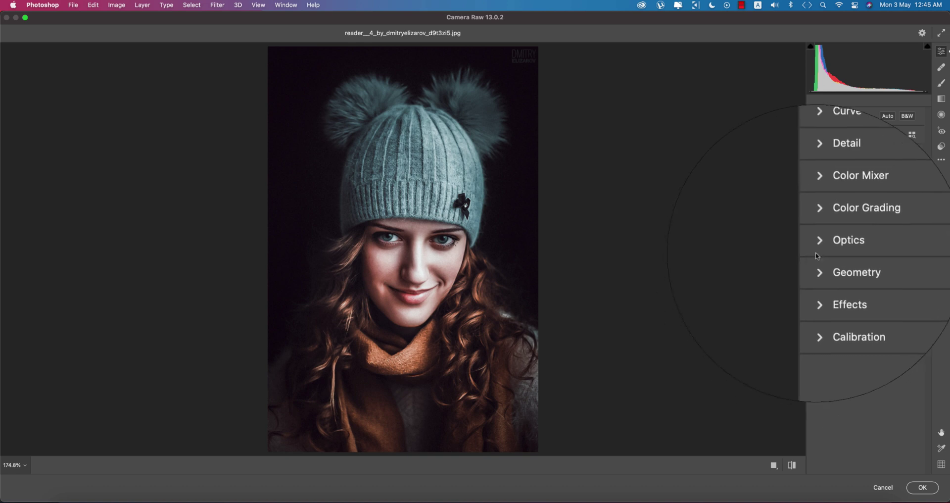
left_click(819, 266)
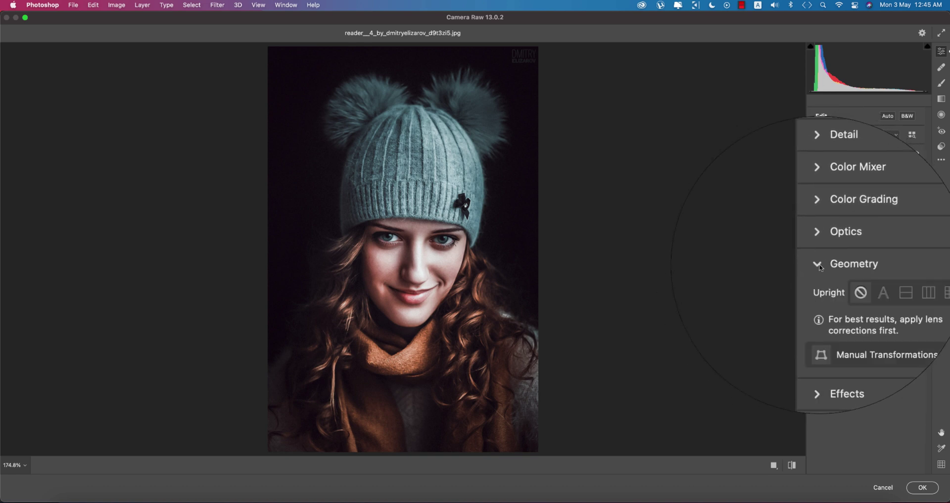
left_click(819, 264)
scroll(820, 277, "down", 1)
left_click(819, 283)
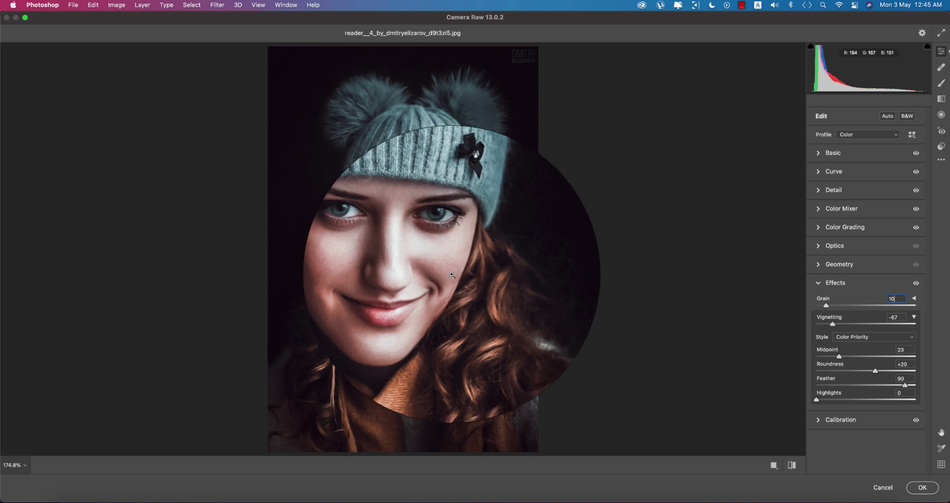
left_click(900, 317)
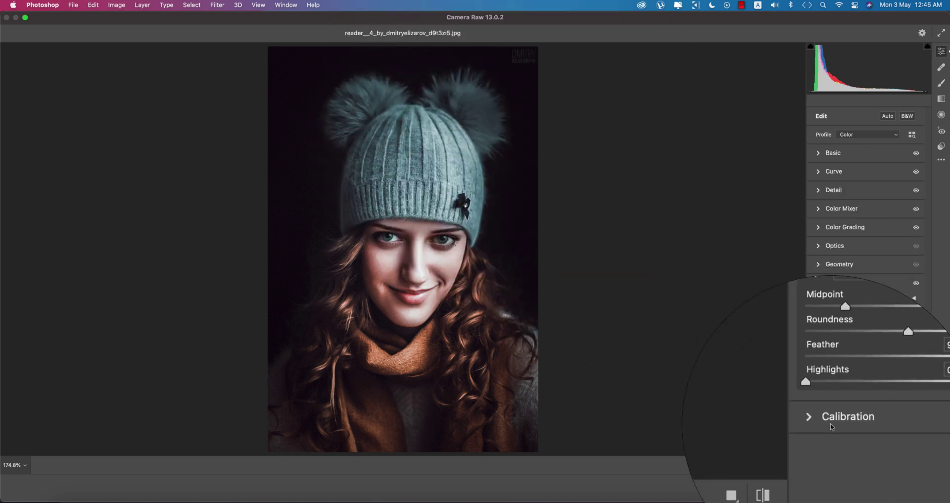
Compare against the original, then set vignette Midpoint 23, Roundness +20 and Feather 90
left_click(792, 465)
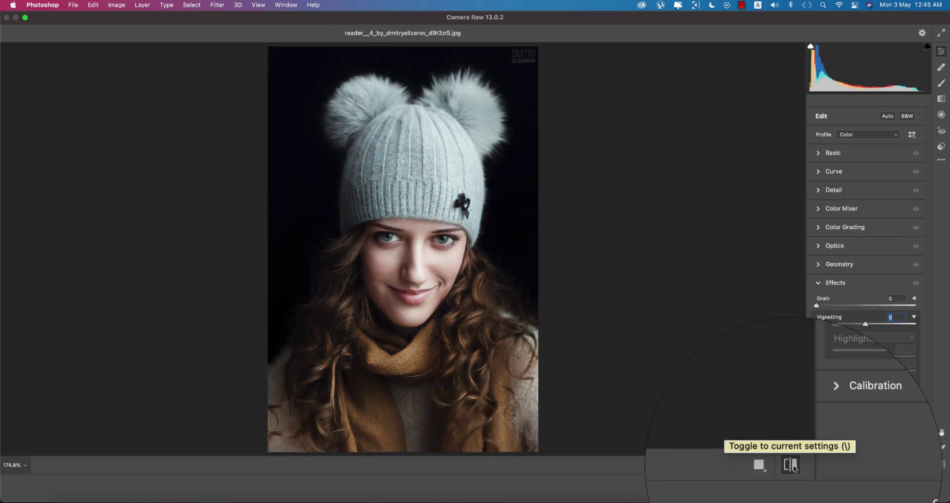
left_click(792, 466)
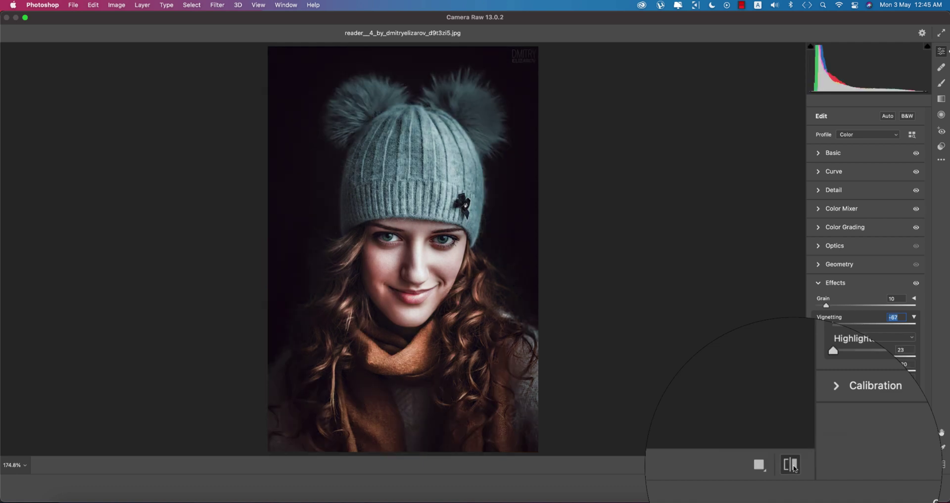
left_click(791, 465)
left_click(792, 465)
left_click(792, 465)
left_click(792, 465)
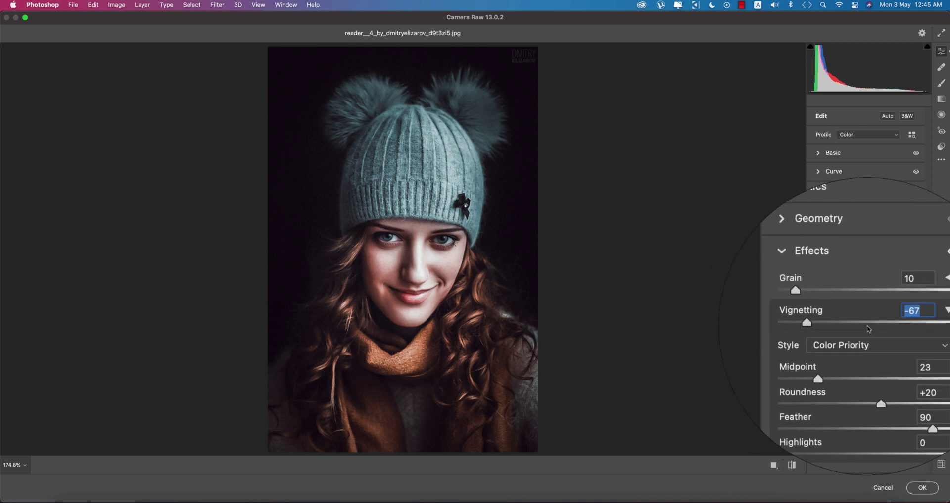
left_click(905, 351)
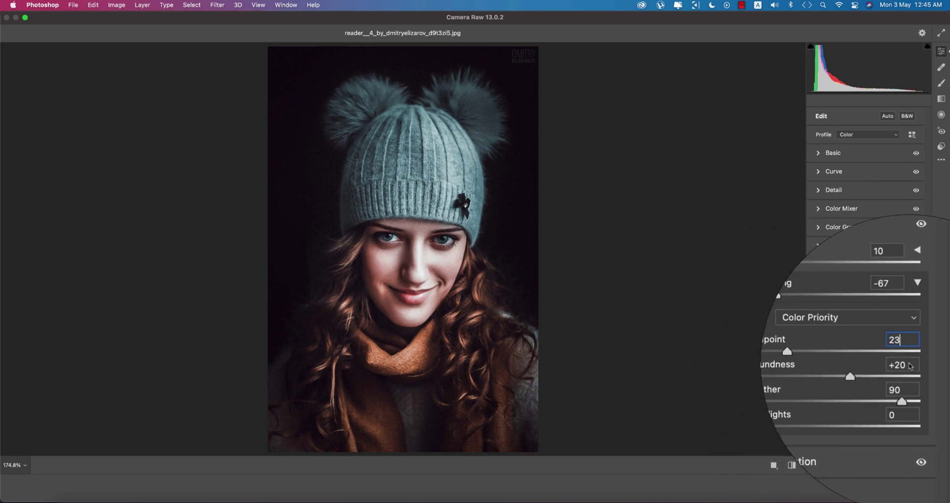
left_click(910, 367)
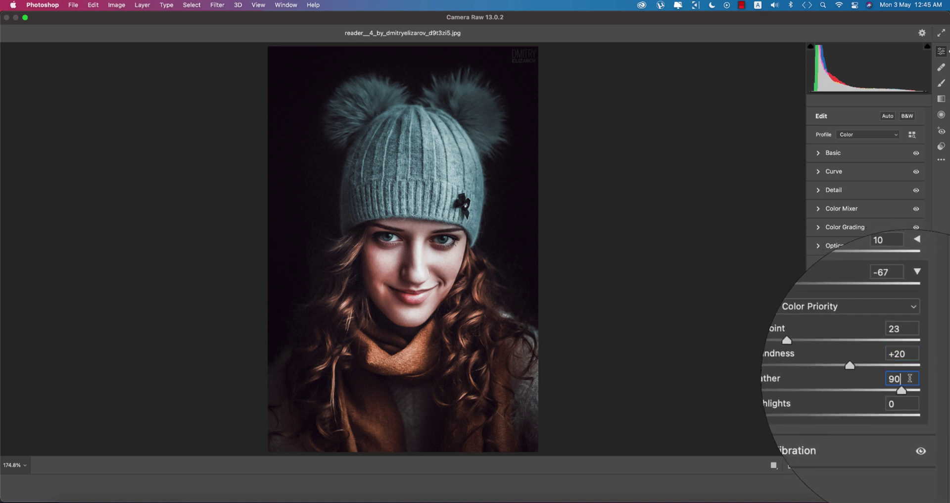
left_click(821, 283)
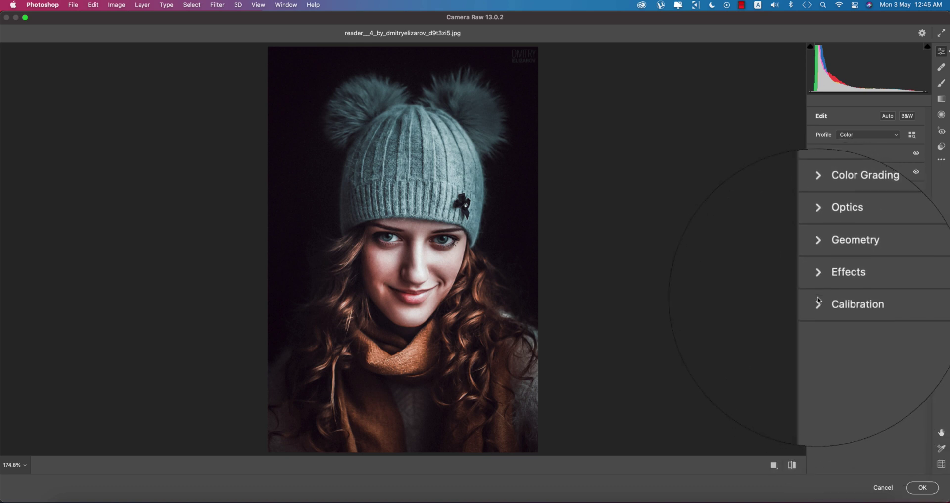
Set Calibration Shadows Tint +68, Red +64/+18, Green +80/-18, Blue -55/-25
left_click(818, 301)
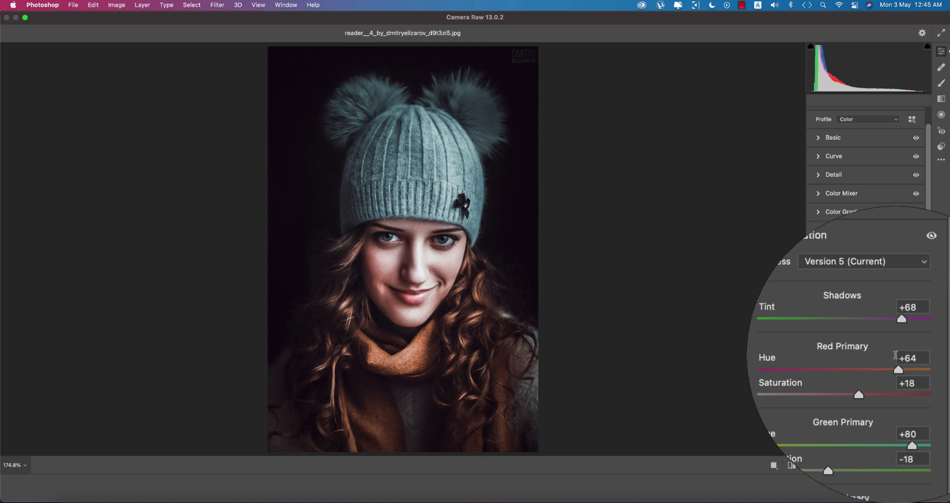
left_click(913, 356)
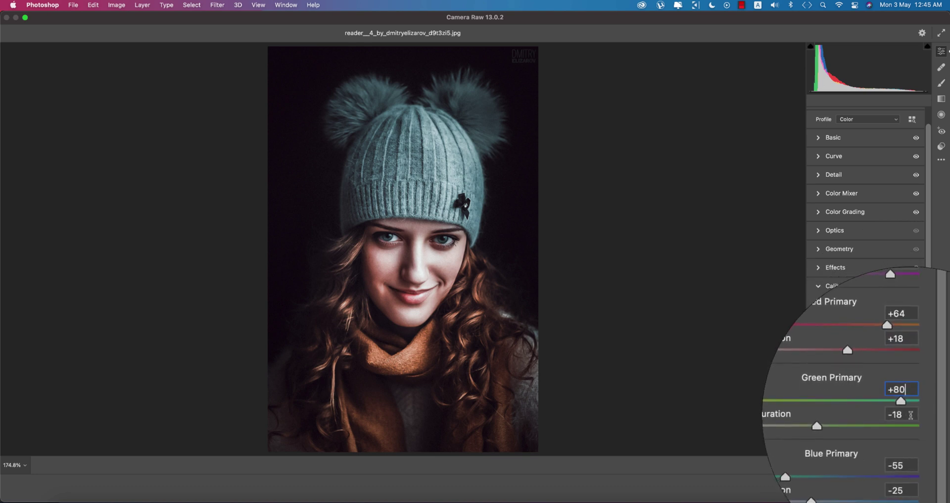
key("Tab")
key("Tab")
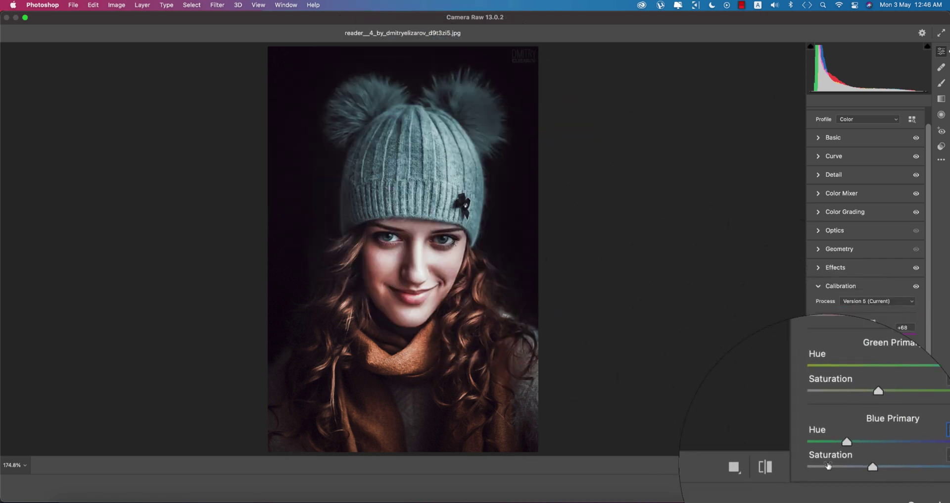
Compare with the original photo and apply the Camera Raw edits to Layer 1
left_click(791, 467)
left_click(791, 466)
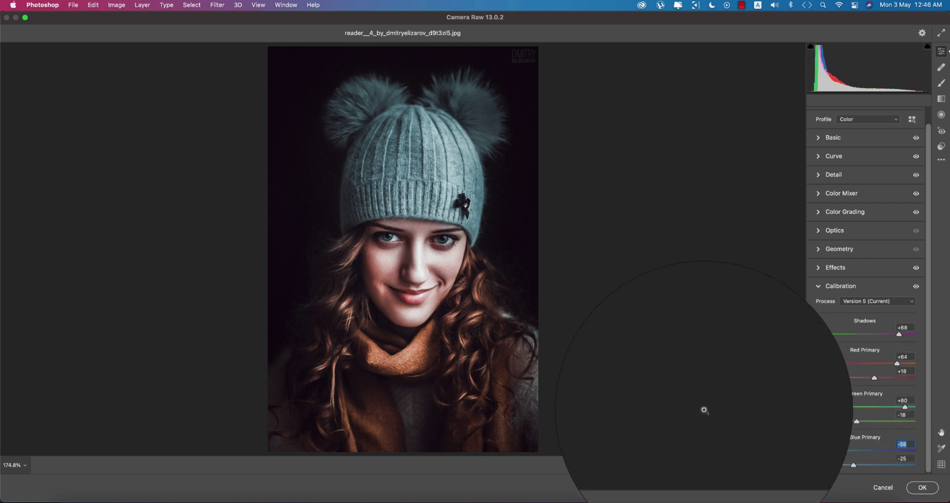
left_click(922, 487)
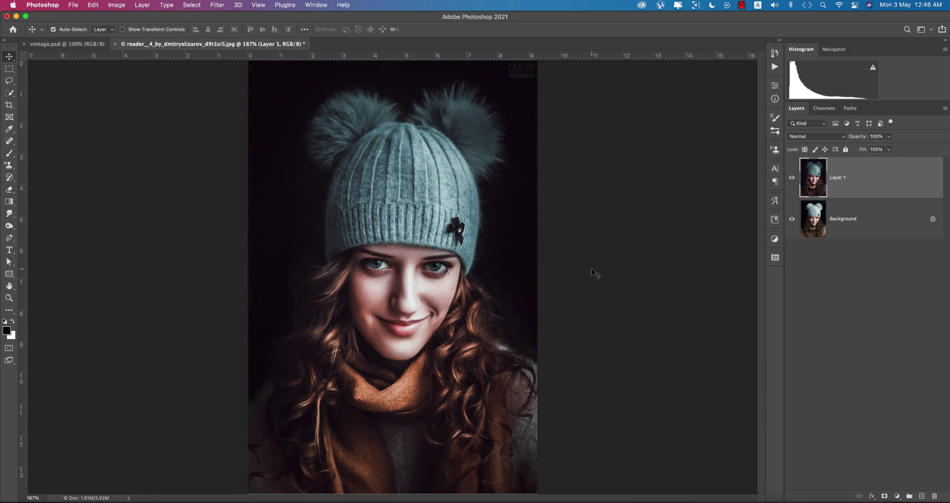
Launch Nik Color Efex Pro 4 from the Filter menu and dismiss its update notice
left_click_drag(592, 268, 491, 200)
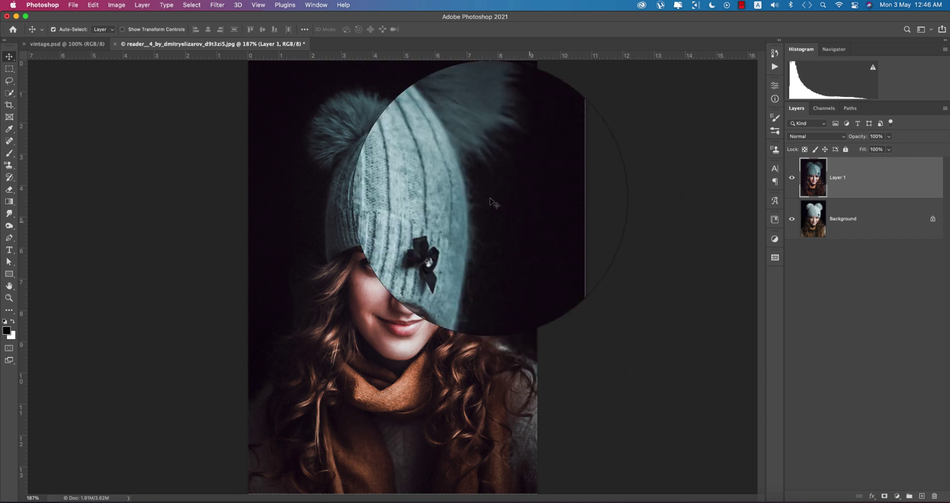
left_click(218, 5)
mouse_move(299, 263)
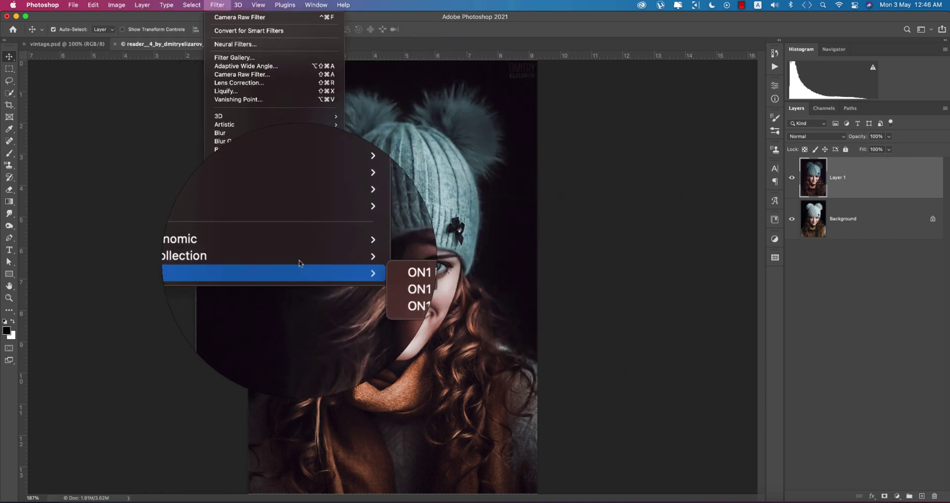
left_click(359, 263)
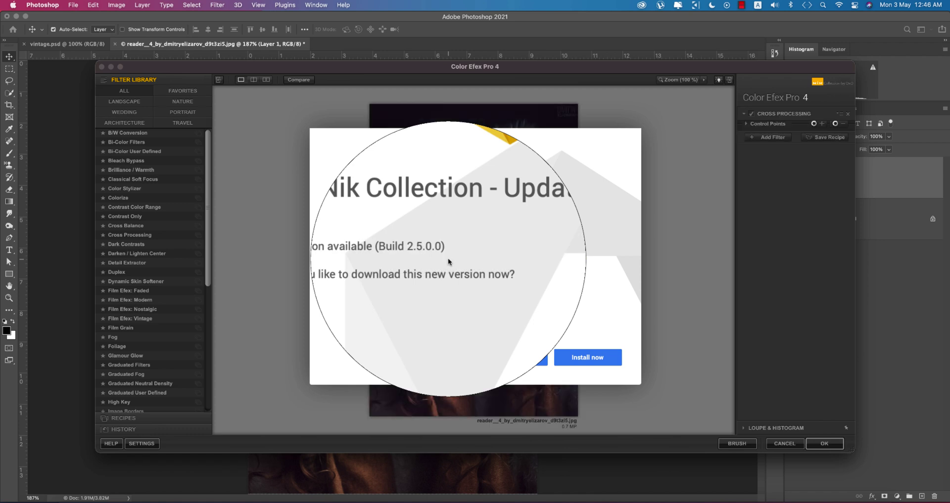
left_click(512, 356)
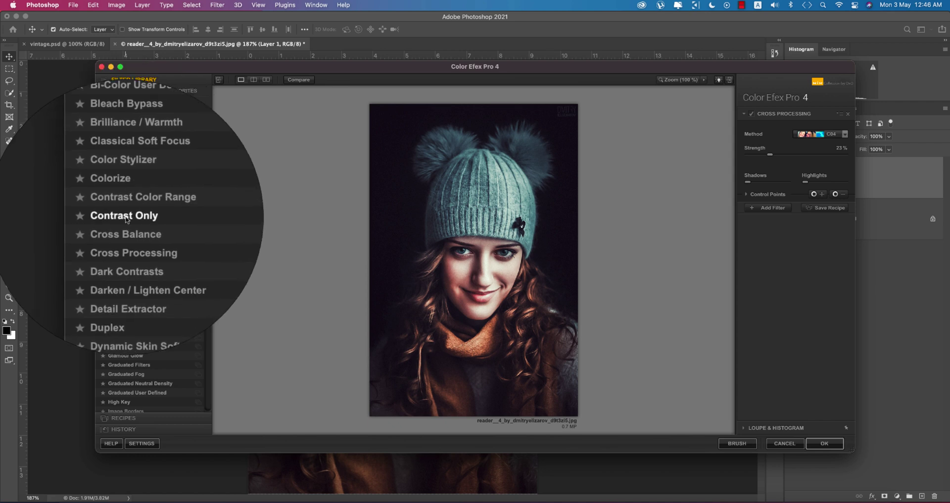
Apply the Cross Processing filter using method L02 at 33% strength
left_click(130, 235)
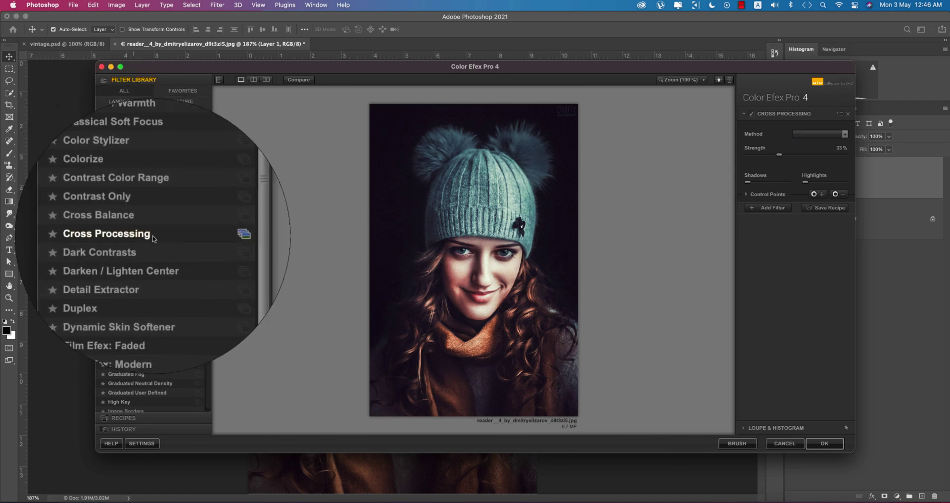
left_click(819, 138)
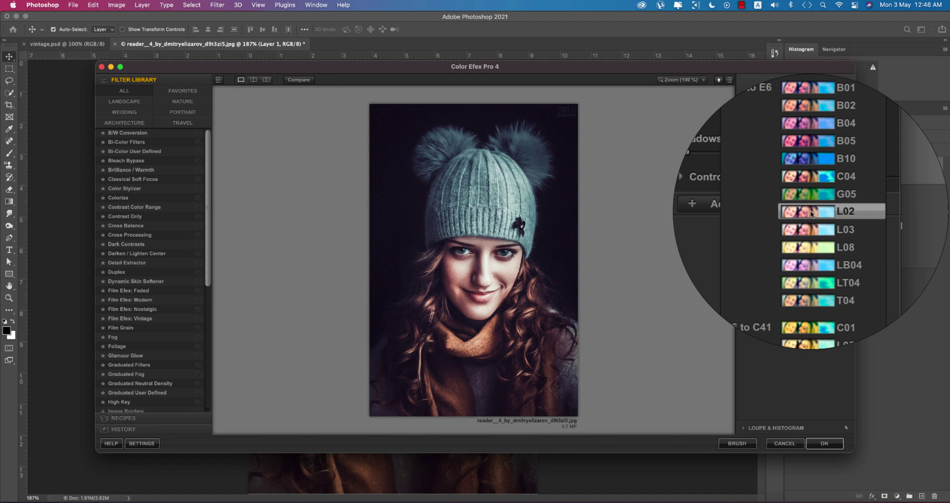
left_click(812, 214)
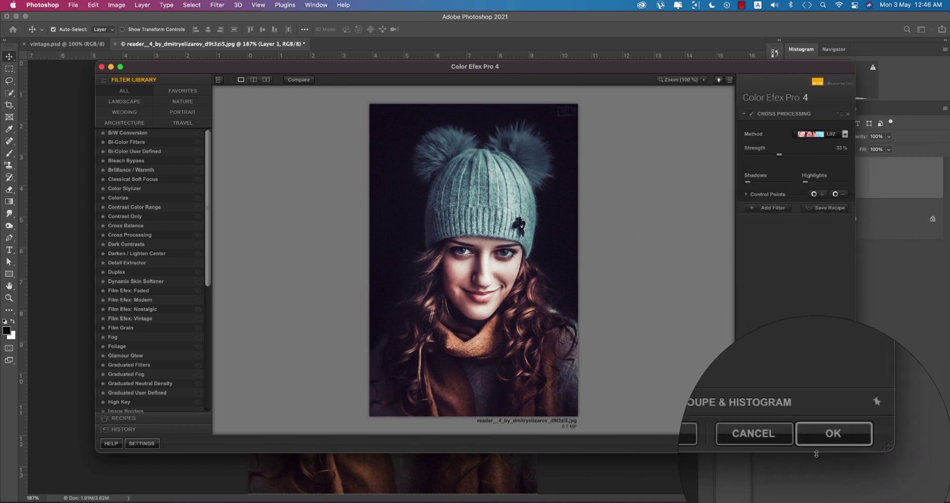
left_click(834, 435)
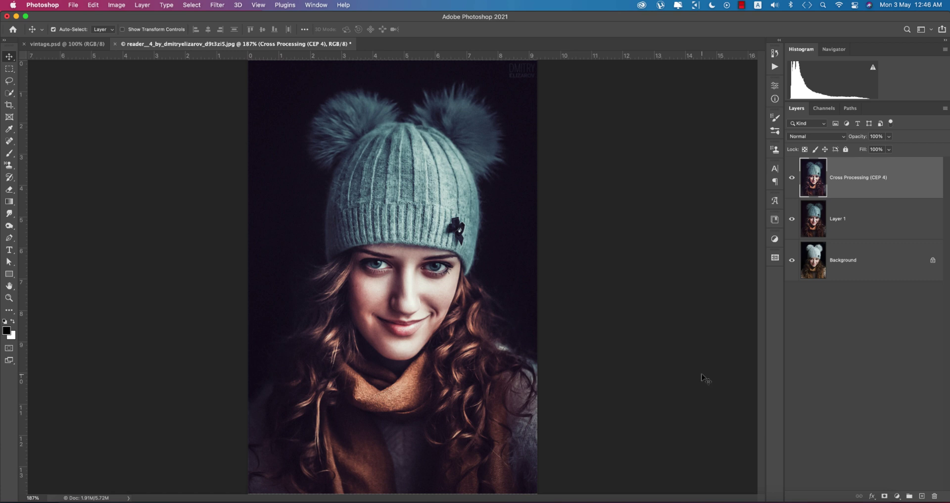
Toggle the Cross Processing layer off and on to compare, then save the PSD, replacing the existing file
left_click(792, 179)
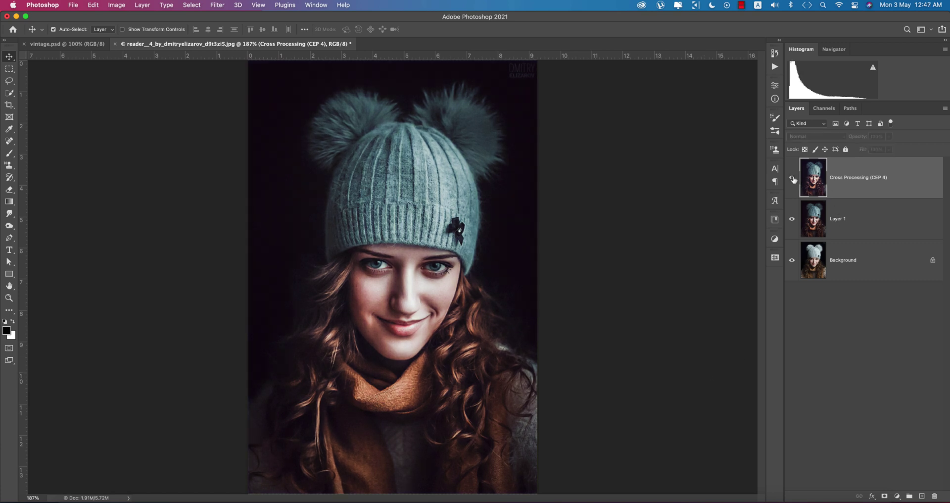
left_click(792, 179)
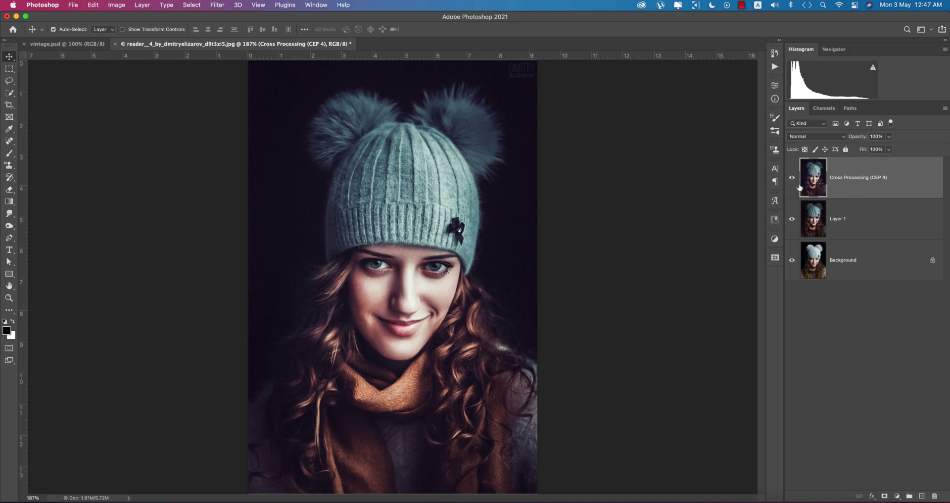
key("super+s")
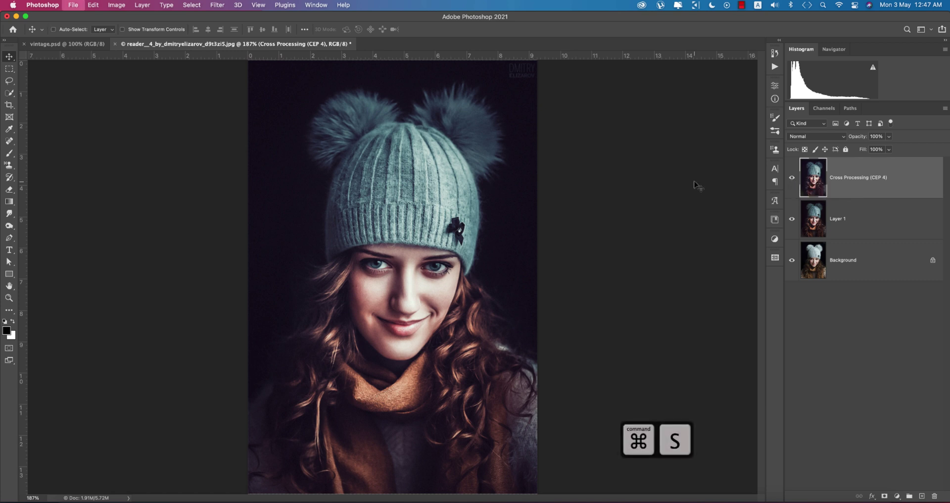
key("Return")
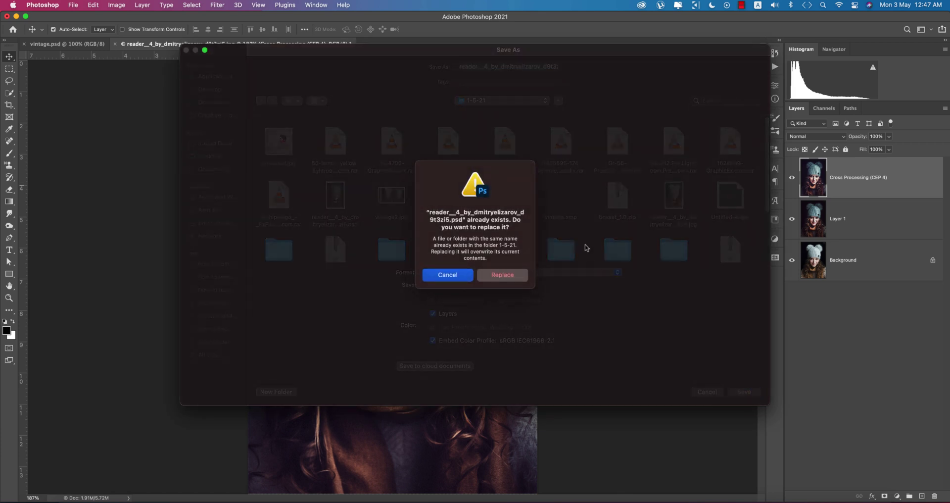
left_click(515, 278)
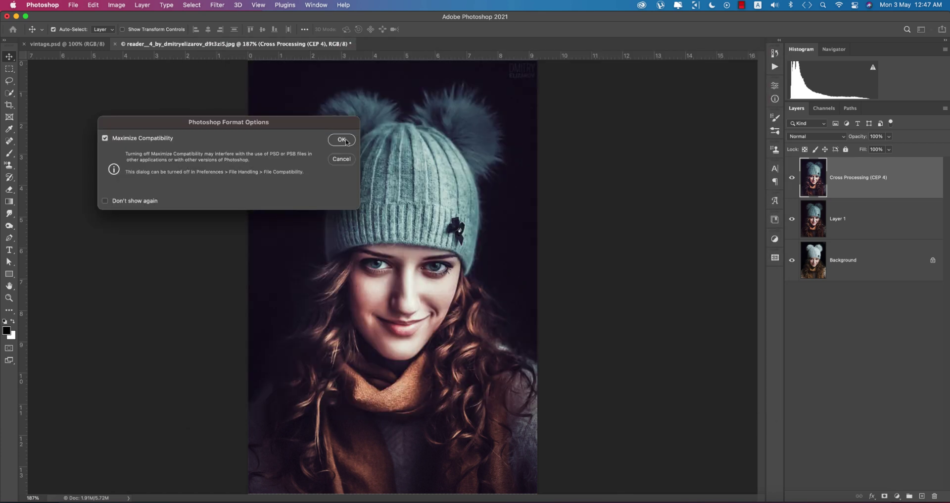
left_click(346, 140)
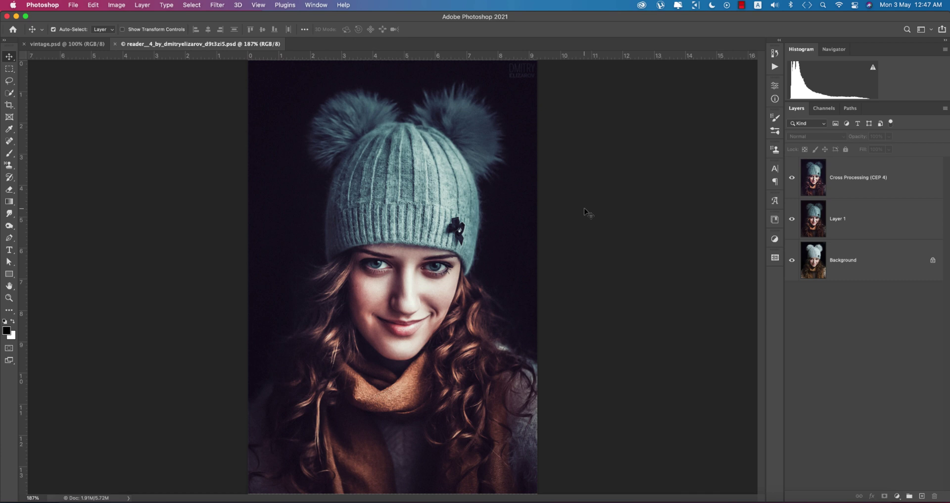
Switch to the vintage.psd tab showing the VINTAGE EFFECTS before-and-after comparison
left_click(92, 46)
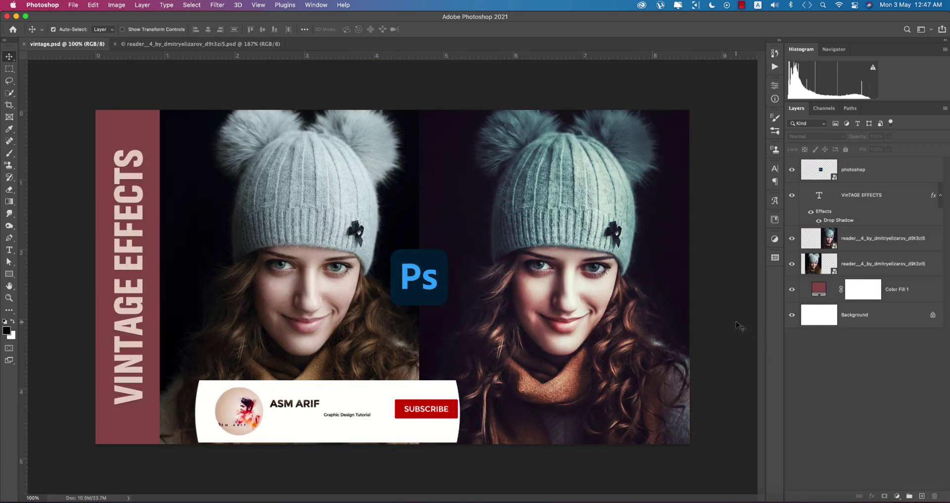